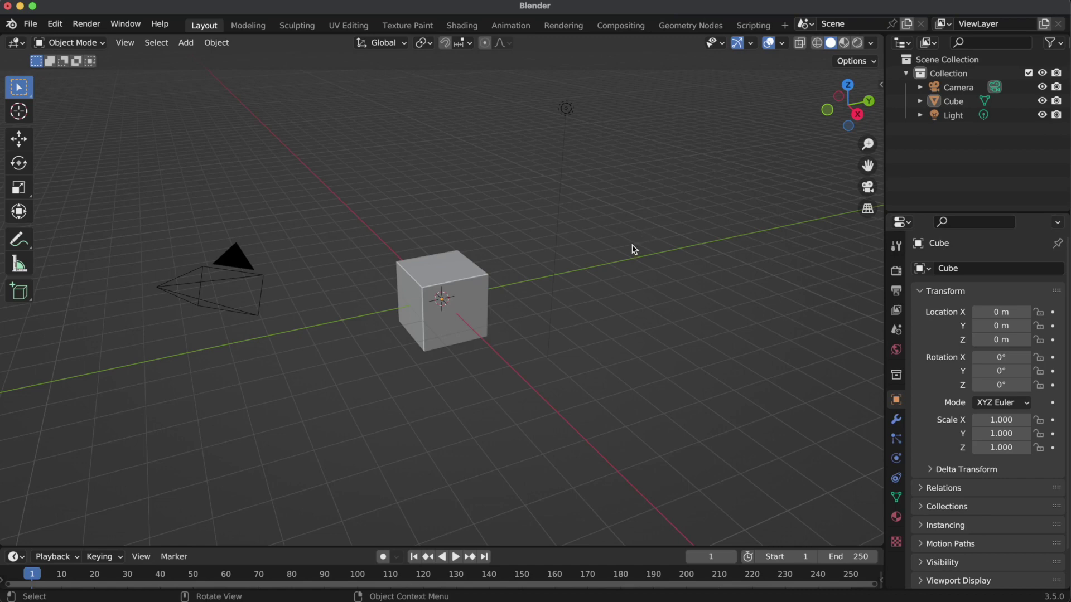
# Search the add-on preferences for "trowel" to check that both Trowel add-ons are enabled, and close the preferences.
pyautogui.click(55, 24)
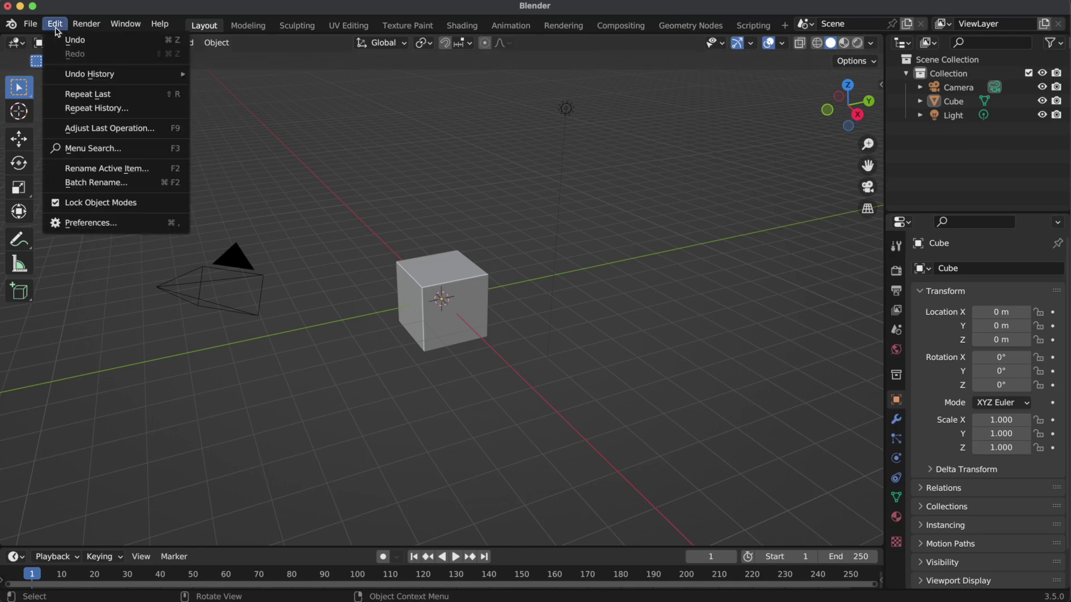
pyautogui.click(109, 226)
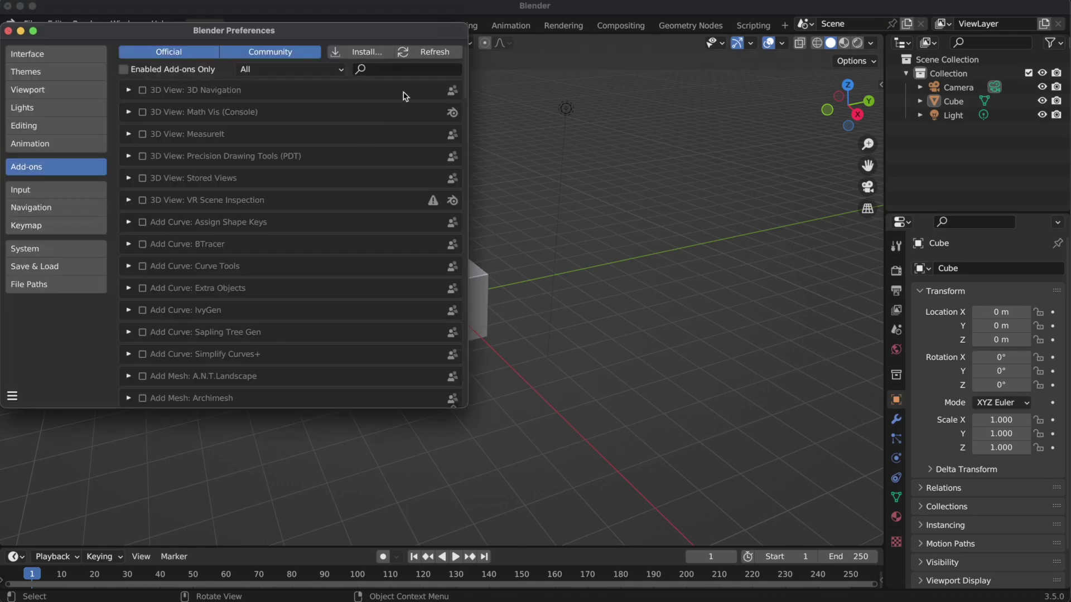
pyautogui.click(411, 71)
pyautogui.write('trowel')
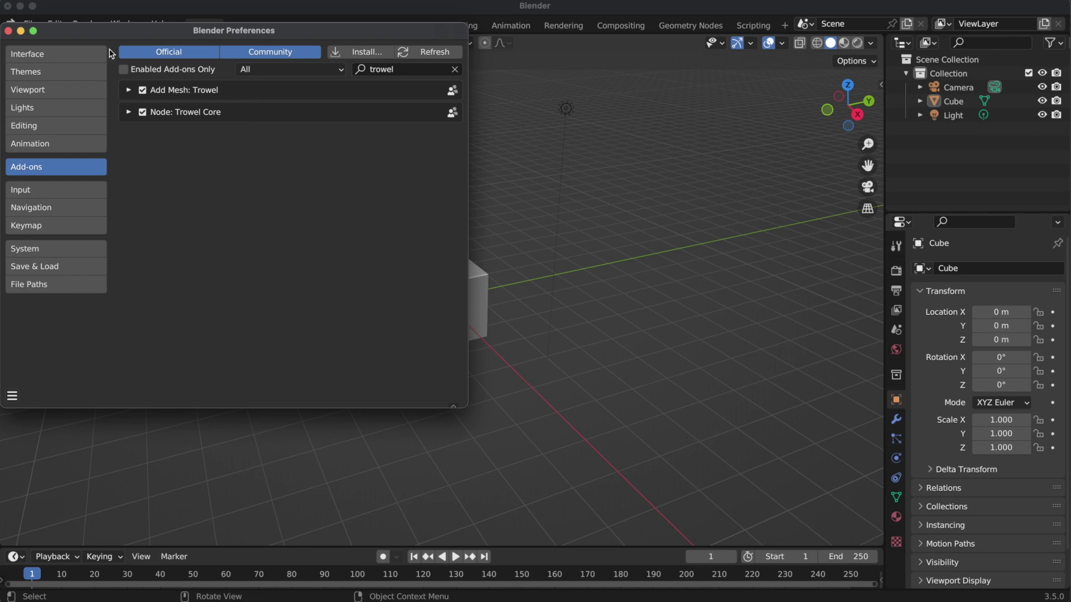
pyautogui.click(8, 31)
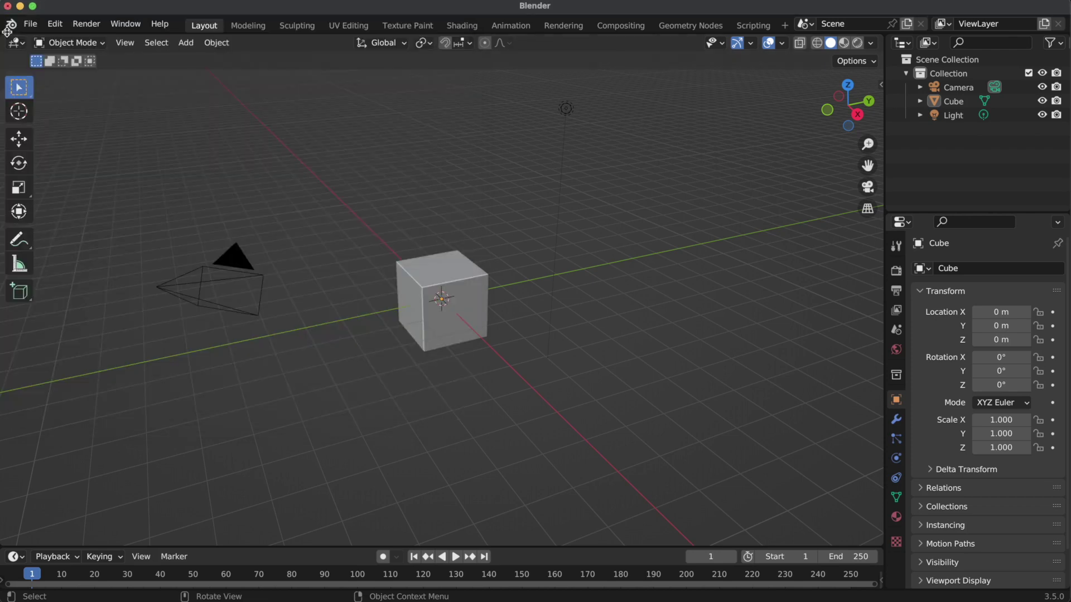
# Show the Trowel add-on's settings in the viewport sidebar.
pyautogui.press('n')
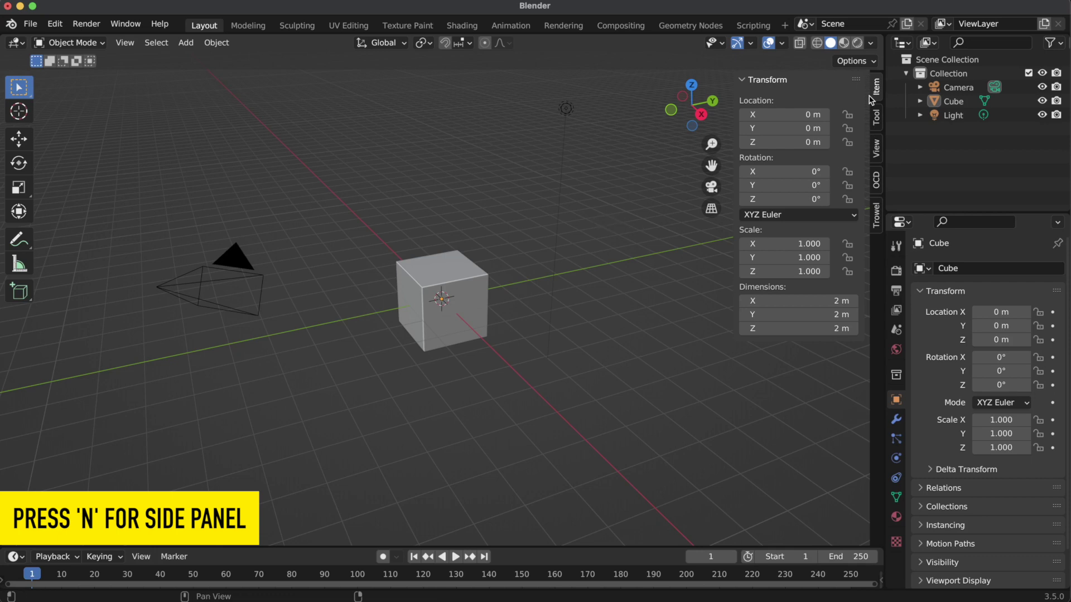
pyautogui.click(877, 217)
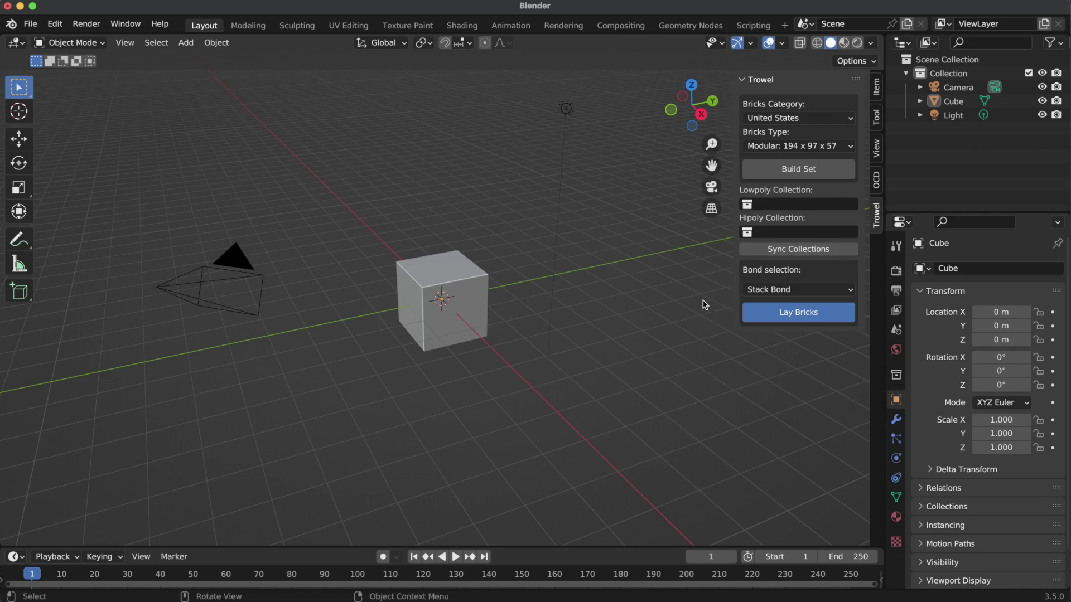
# Try India as the bricks category and view its brick types.
pyautogui.click(808, 118)
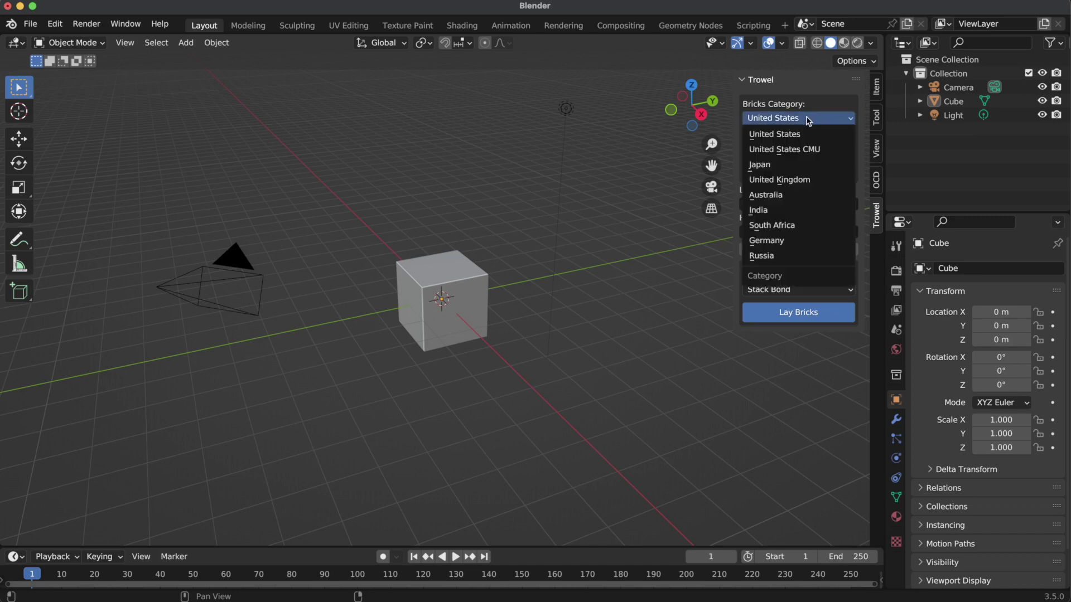
pyautogui.click(807, 210)
pyautogui.click(811, 147)
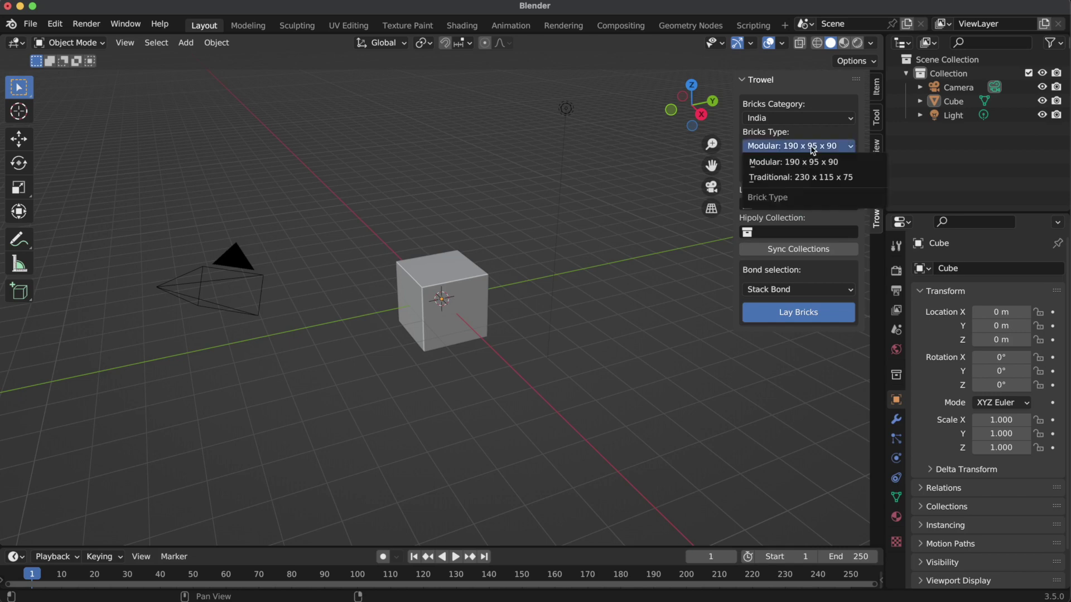
# Build a Trowel brick set using the United States category and the Standard: 203 x 101.5 x 57 brick type.
pyautogui.click(805, 119)
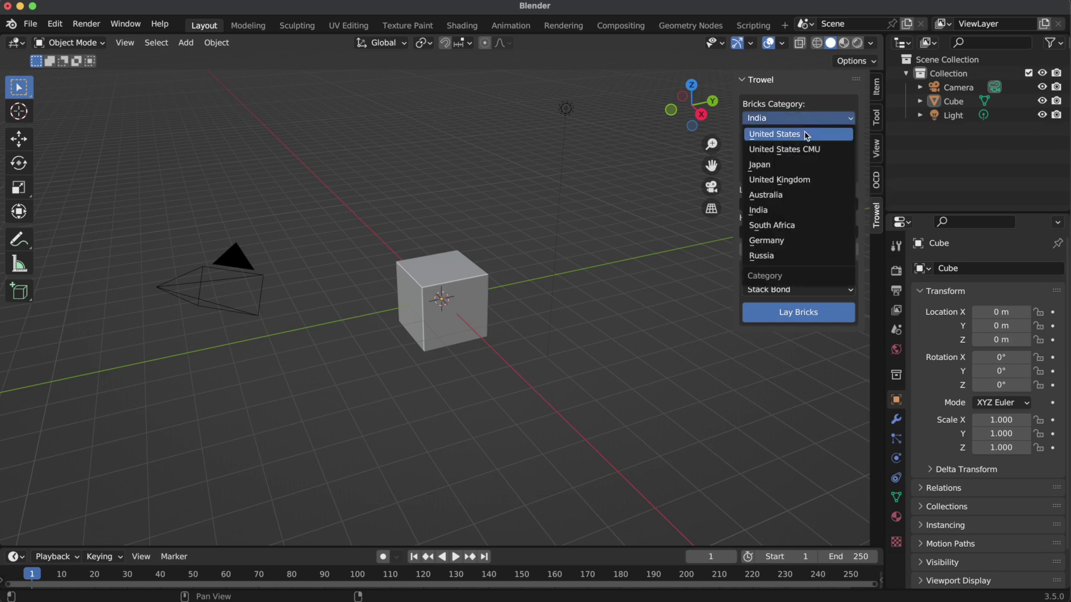
pyautogui.click(804, 133)
pyautogui.click(812, 146)
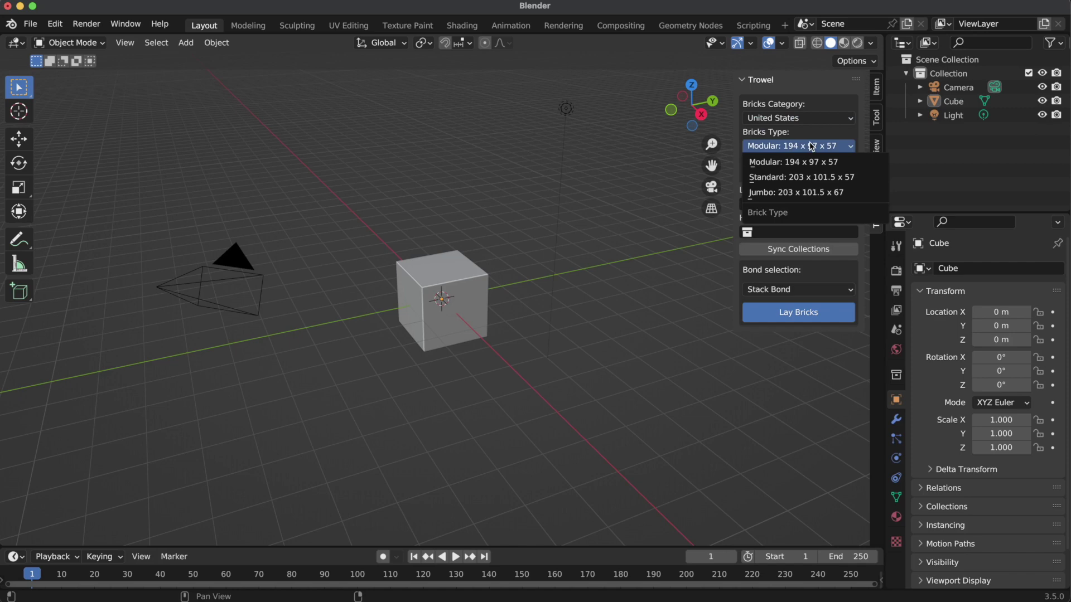
pyautogui.click(811, 177)
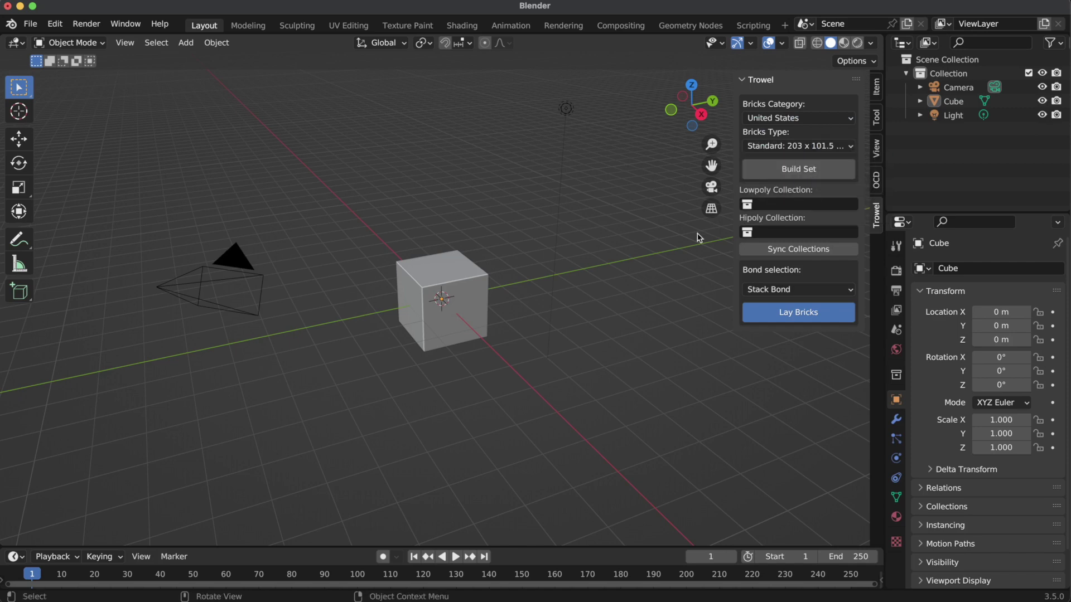
pyautogui.click(757, 174)
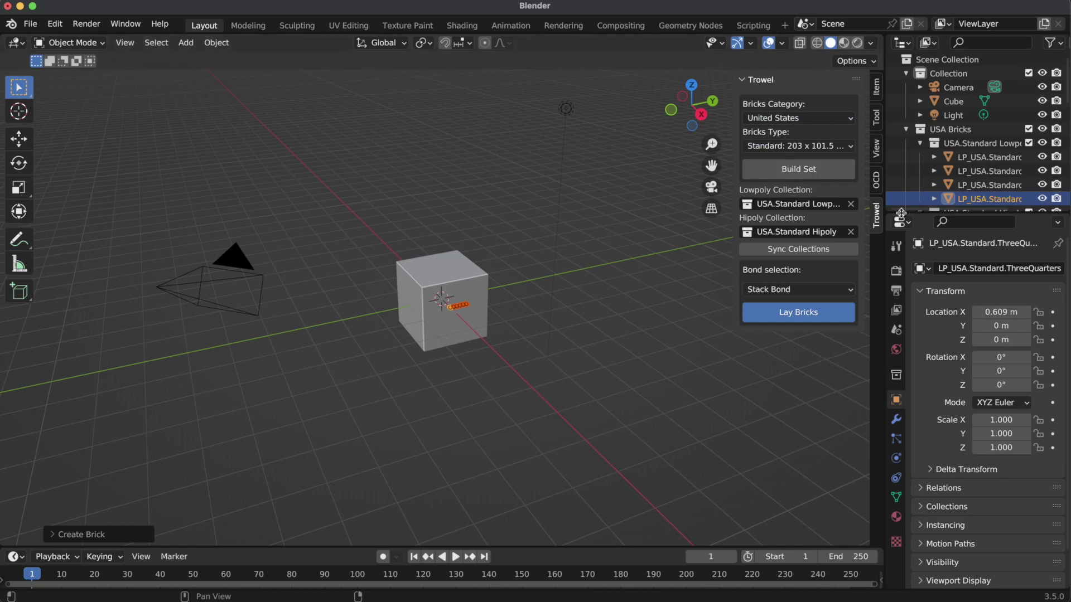
# Enlarge the outliner area and delete the default camera, cube and light.
pyautogui.moveTo(918, 213); pyautogui.dragTo(918, 302)
pyautogui.click(920, 212)
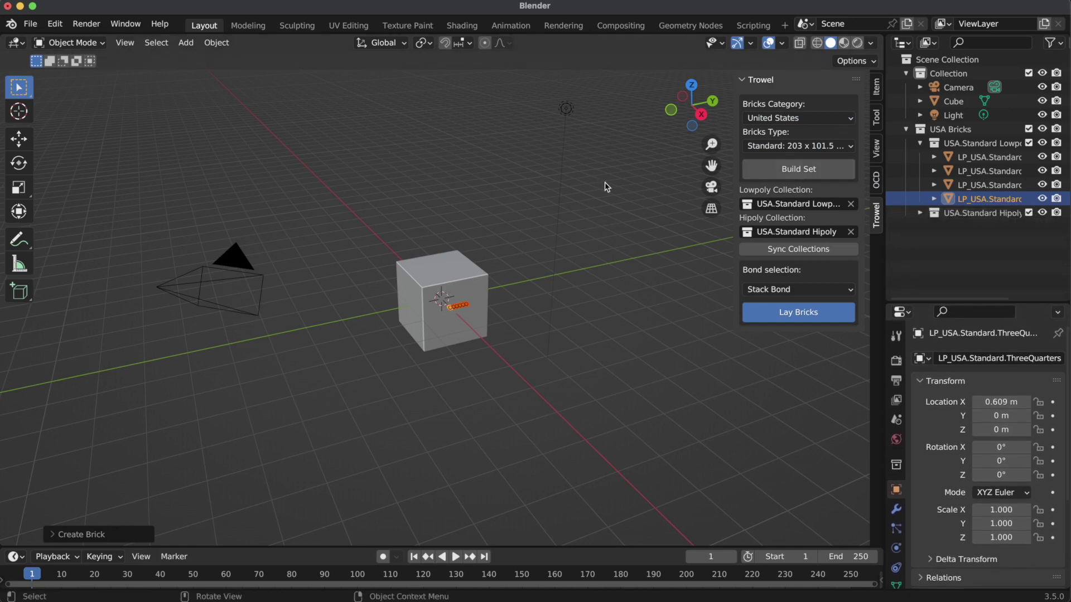
pyautogui.click(958, 88)
pyautogui.keyDown('shift'); pyautogui.click(957, 115); pyautogui.keyUp('shift')
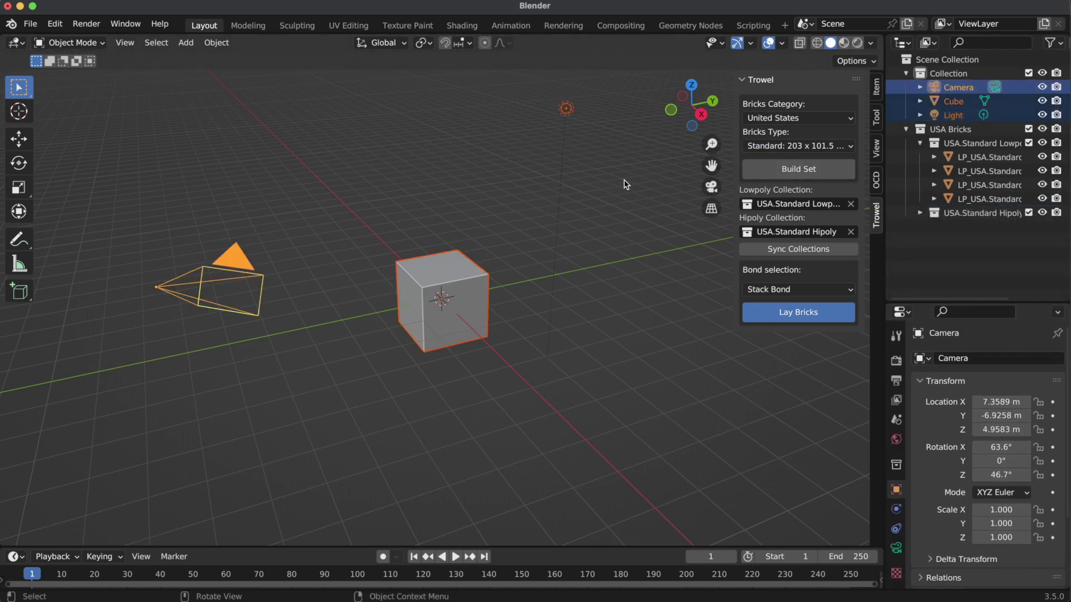
pyautogui.press('x')
pyautogui.click(604, 211)
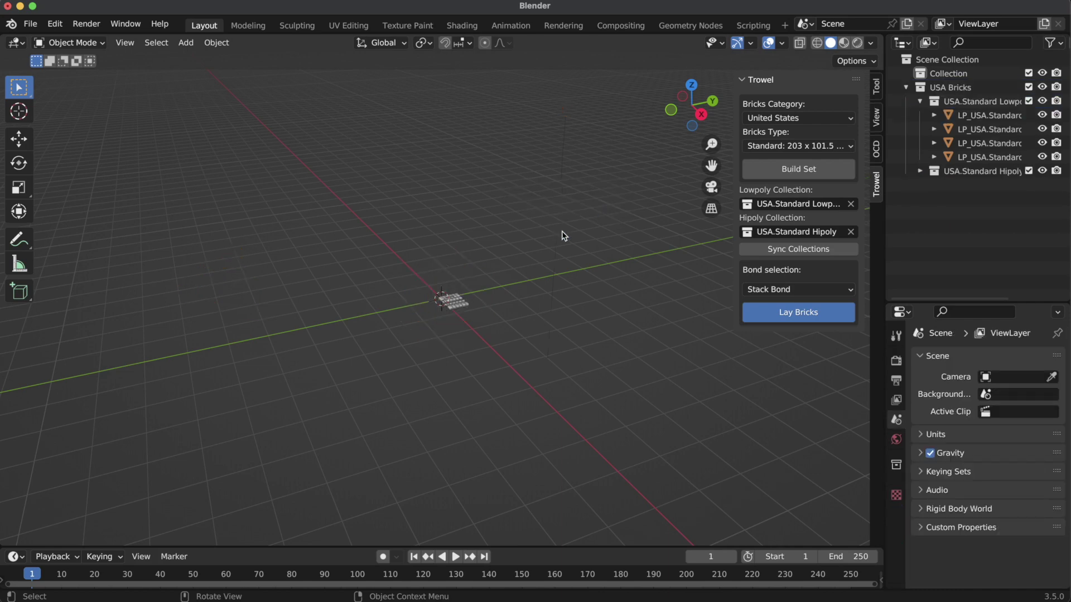
# Examine the generated low-poly bricks from closer up and the subcollections of the USA.Standard Hipoly collection.
pyautogui.moveTo(426, 272); pyautogui.dragTo(500, 327)
pyautogui.press('KP_Decimal')
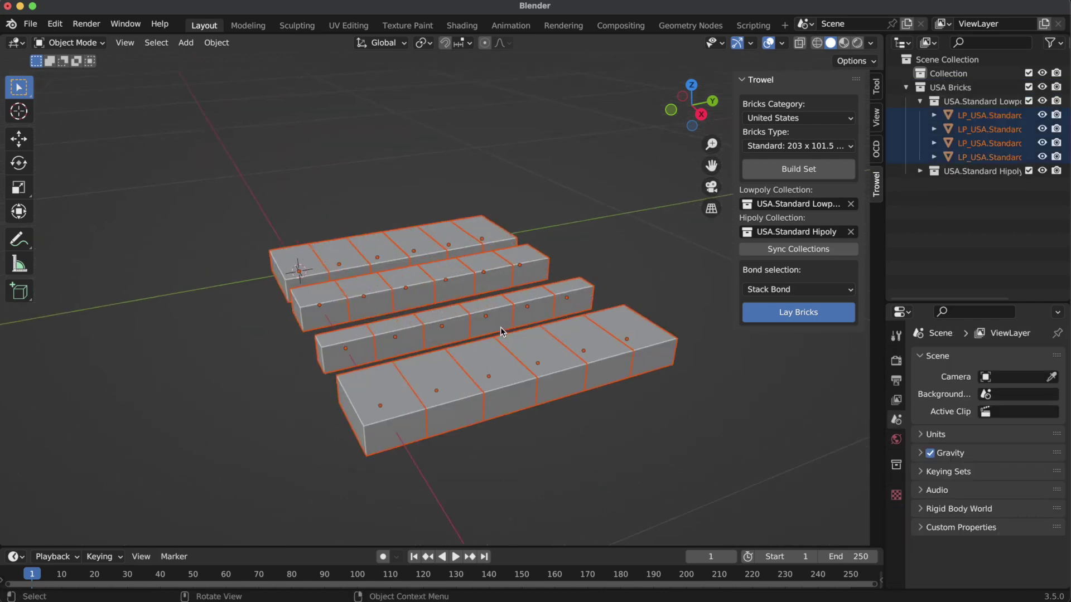
pyautogui.click(981, 101)
pyautogui.click(987, 115)
pyautogui.keyDown('shift'); pyautogui.click(975, 157); pyautogui.keyUp('shift')
pyautogui.moveTo(368, 267); pyautogui.dragTo(458, 251, button='middle')
pyautogui.scroll(2, 487, 251)
pyautogui.scroll(-1, 494, 264)
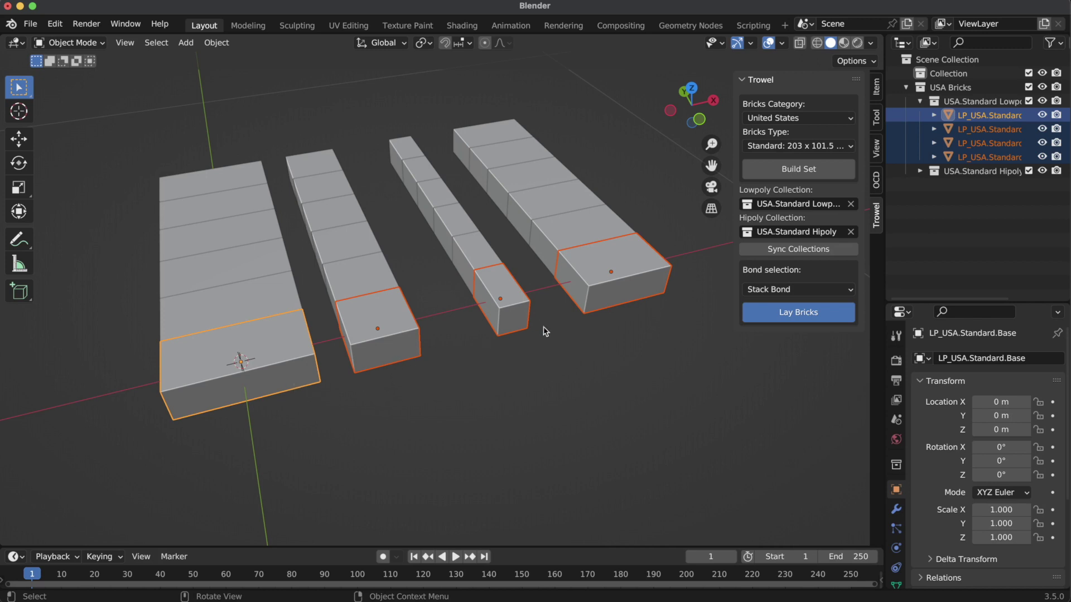
pyautogui.click(920, 171)
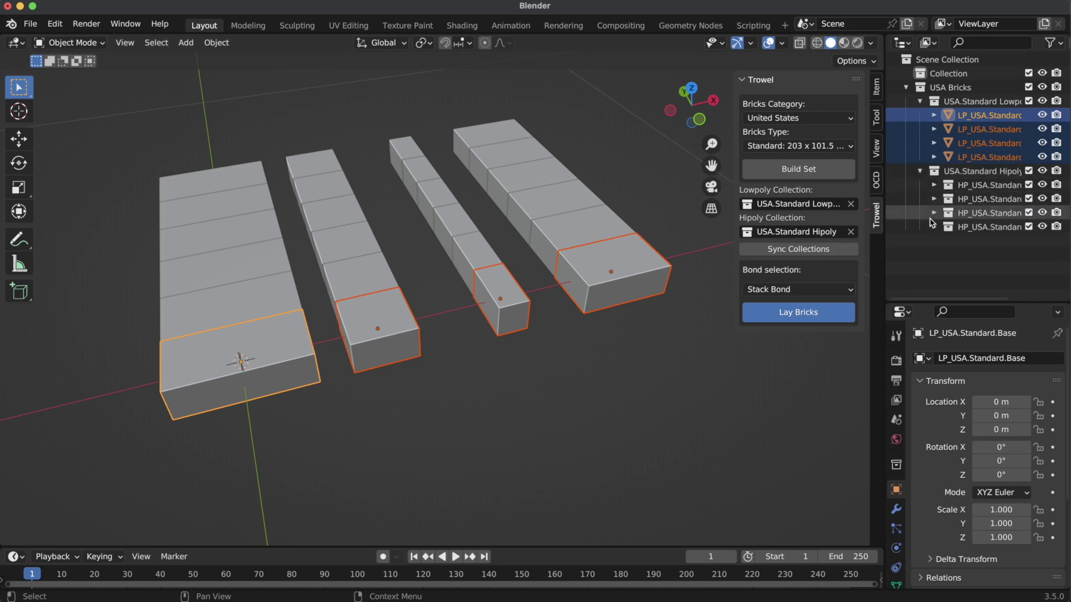
pyautogui.hotkey('alt', 'a')
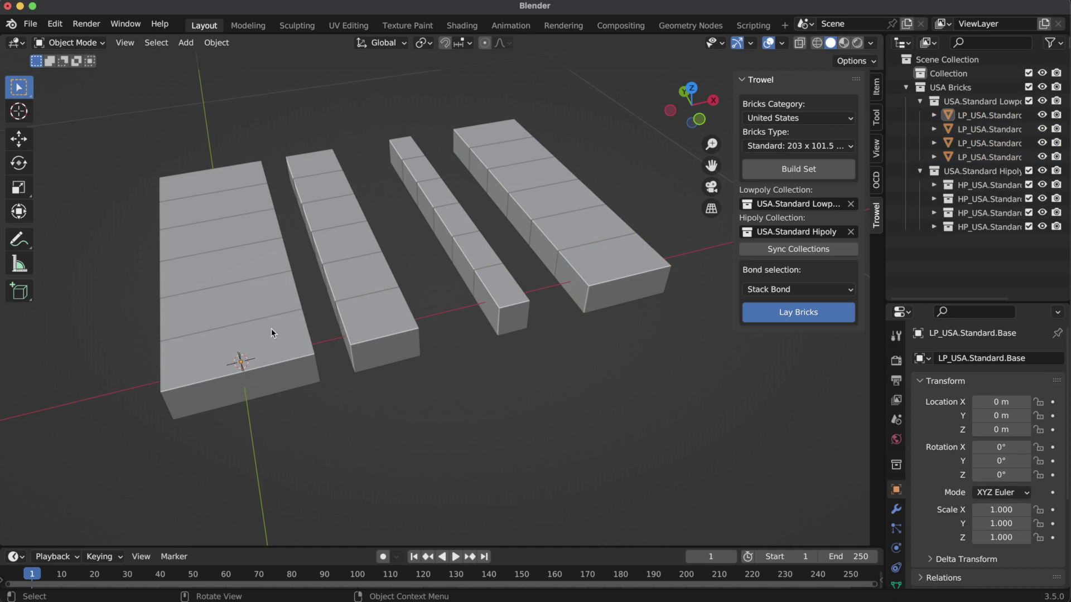
# Add a cube and scale it into a brick of about 0.253 × 0.106 × 0.092 m with its longest side along X.
pyautogui.hotkey('shift', 'a')
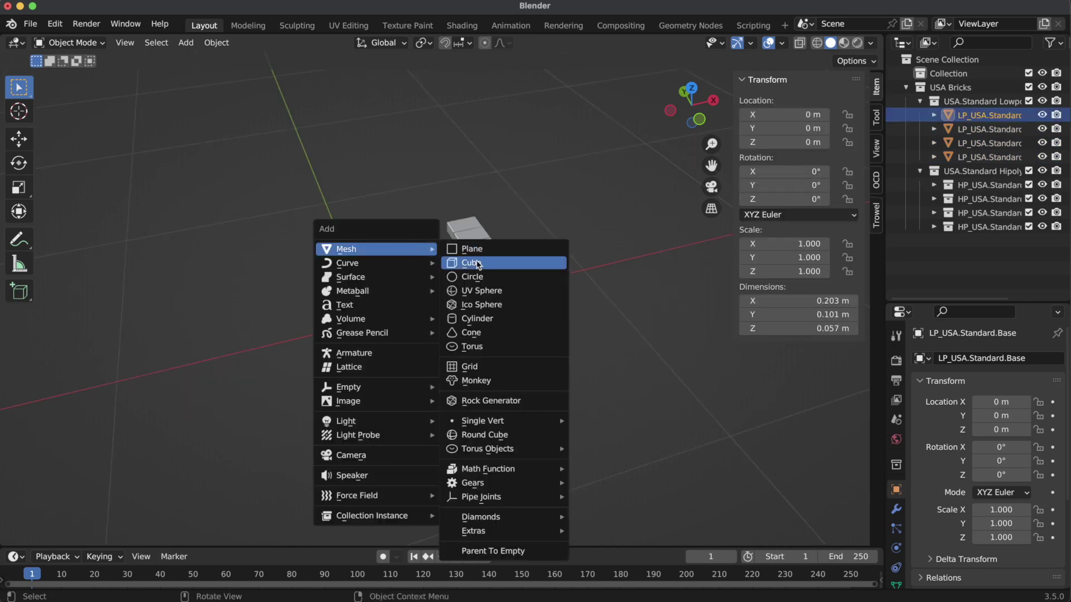
pyautogui.click(474, 262)
pyautogui.press('s')
pyautogui.click(384, 306)
pyautogui.press('KP_Decimal')
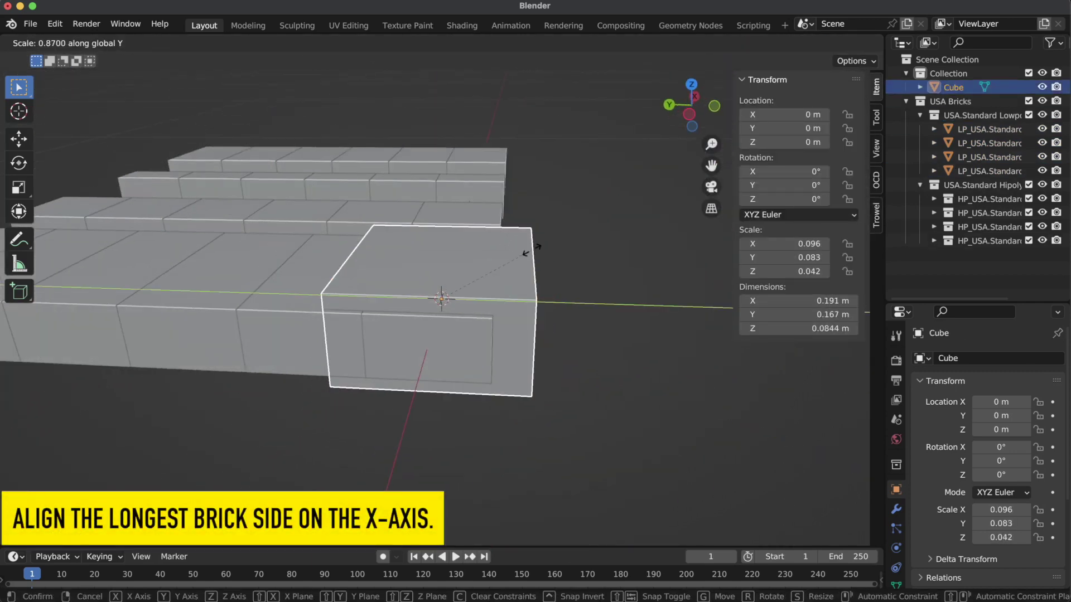
pyautogui.click(484, 249)
pyautogui.press('s')
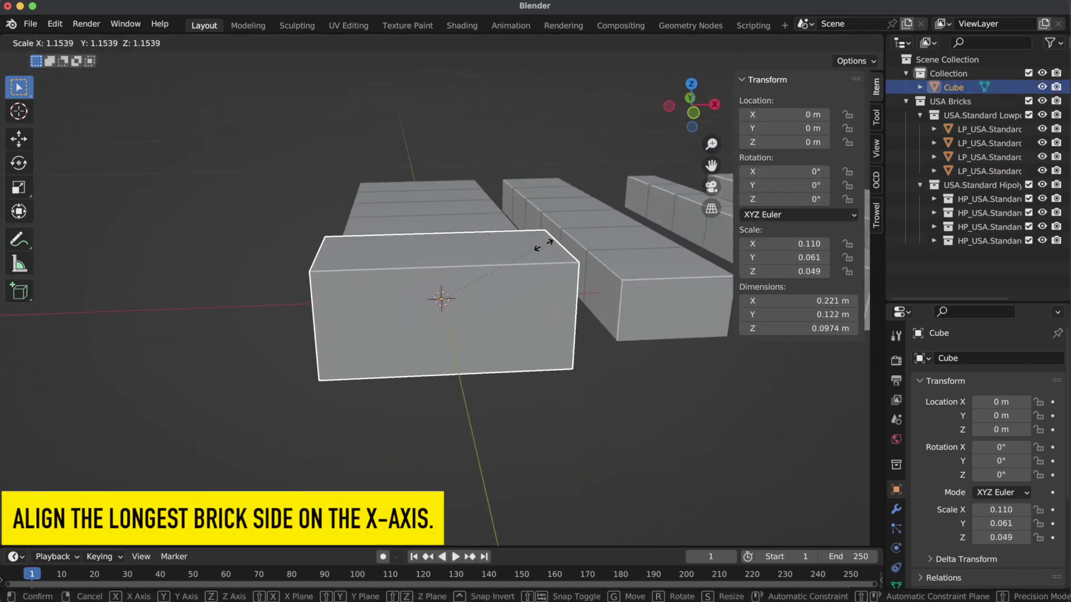
pyautogui.press('x')
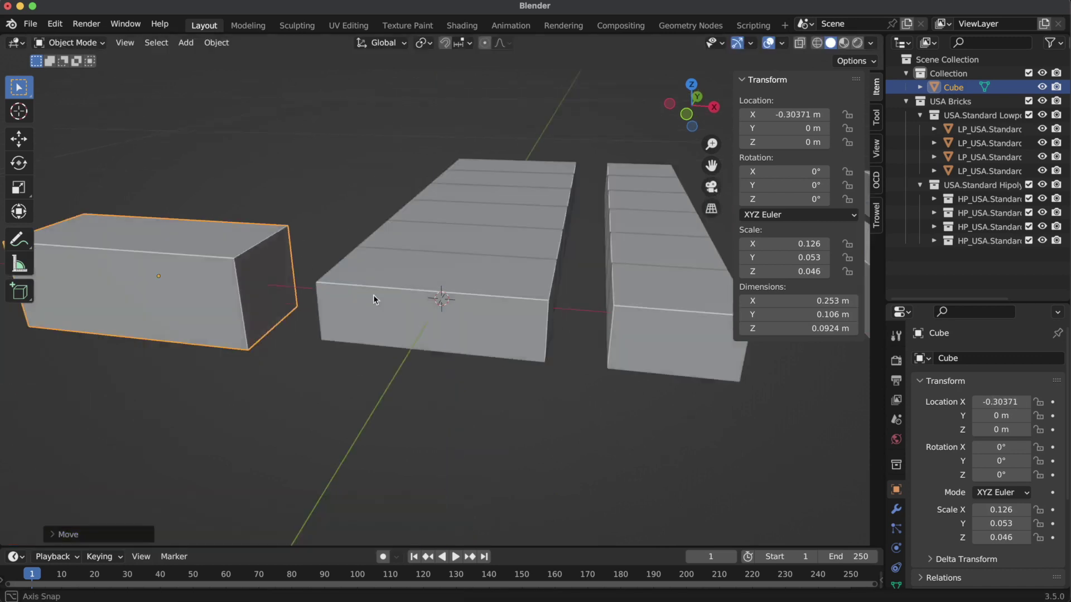
# Rename the new cube beside the brick set as MyBrick.
pyautogui.moveTo(373, 299); pyautogui.dragTo(441, 305, button='middle')
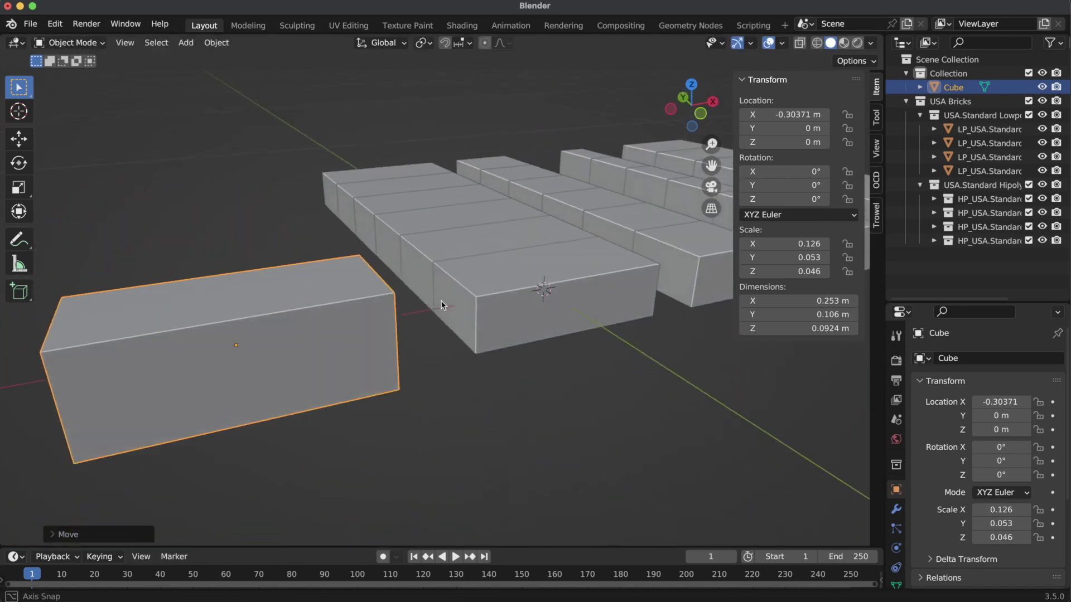
pyautogui.keyDown('shift'); pyautogui.moveTo(343, 315); pyautogui.dragTo(501, 305, button='middle'); pyautogui.keyUp('shift')
pyautogui.doubleClick(958, 88)
pyautogui.write('MyBrick')
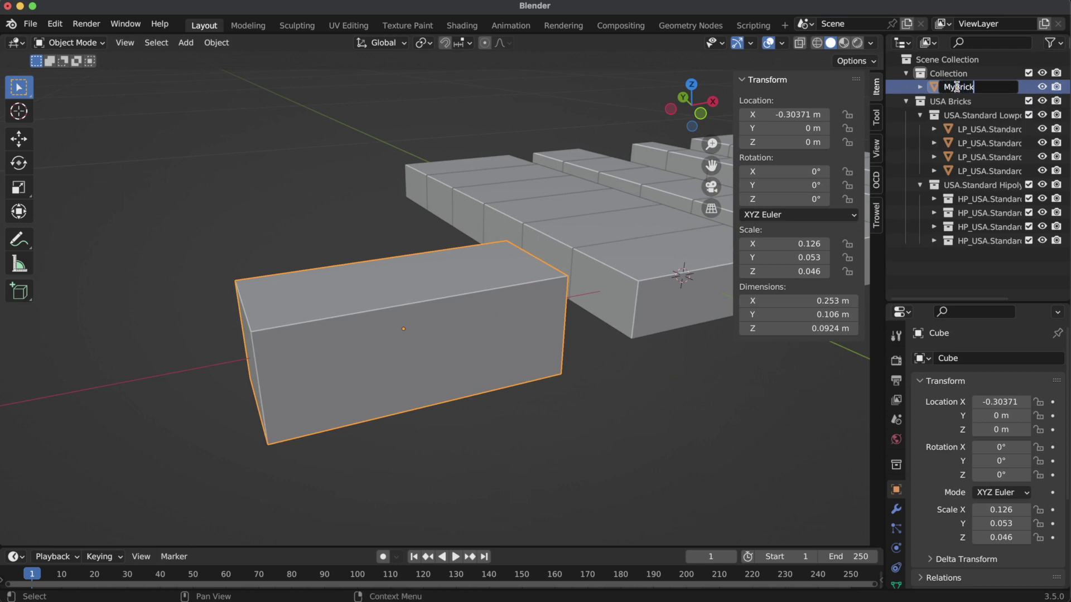
pyautogui.press('Return')
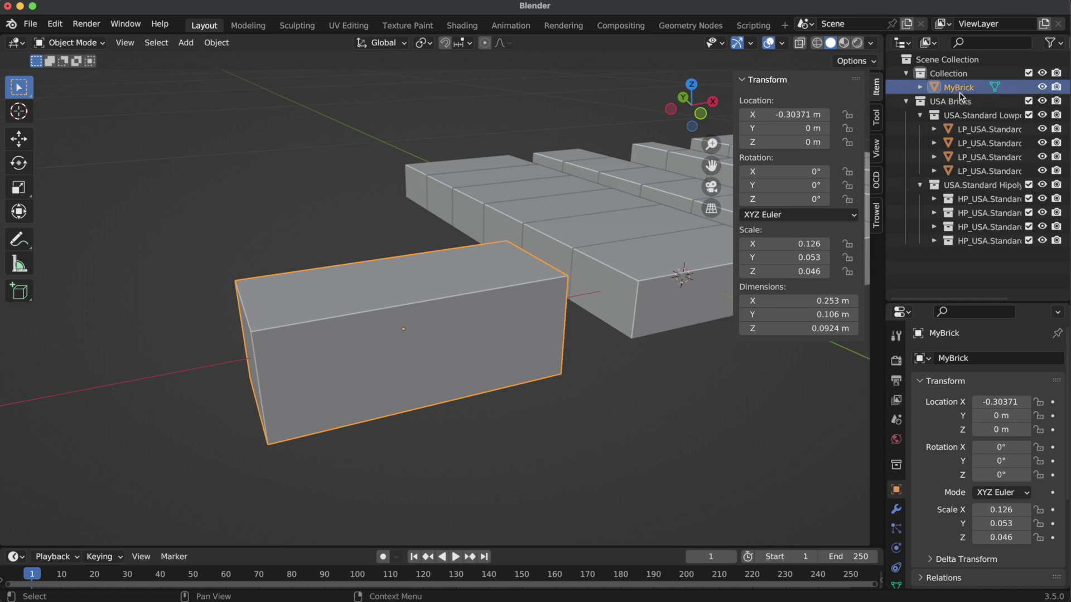
# Exclude the USA Bricks collection from the view layer and build a custom Trowel brick set from MyBrick.
pyautogui.click(877, 213)
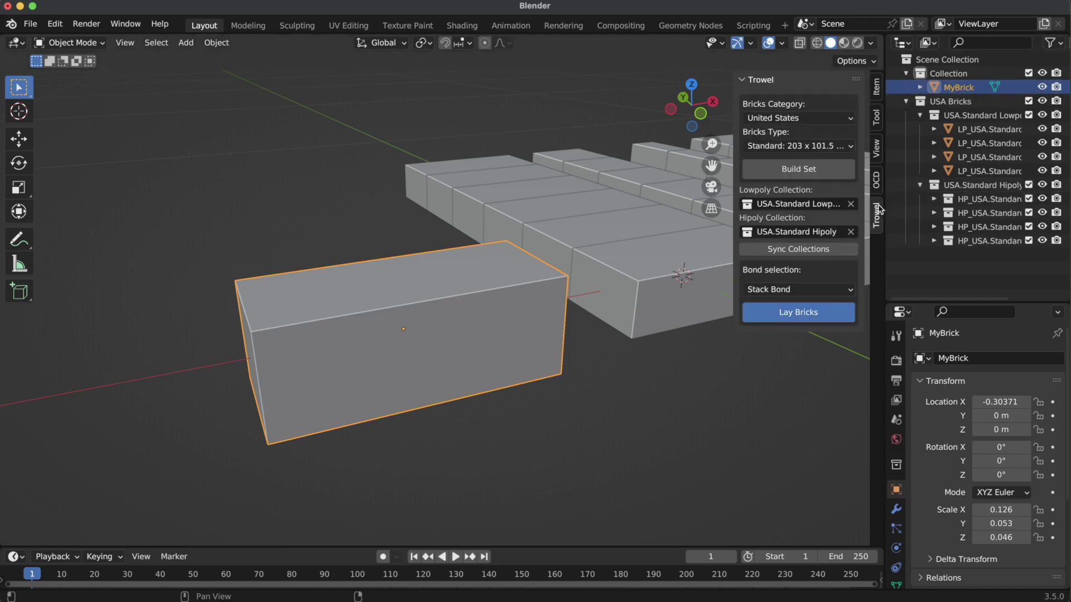
pyautogui.moveTo(604, 254); pyautogui.dragTo(514, 276, button='middle')
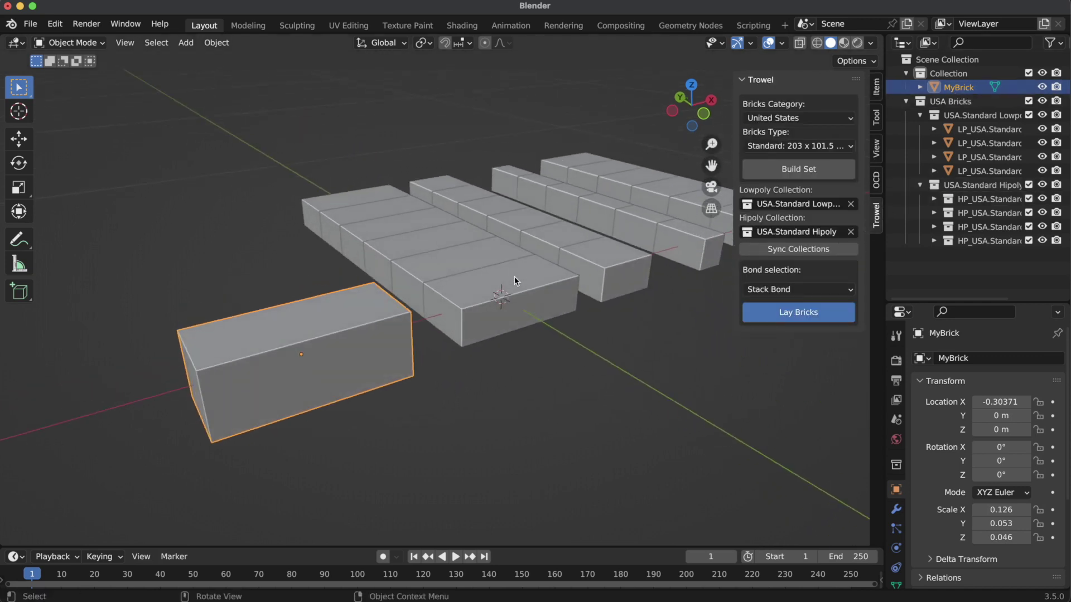
pyautogui.click(906, 101)
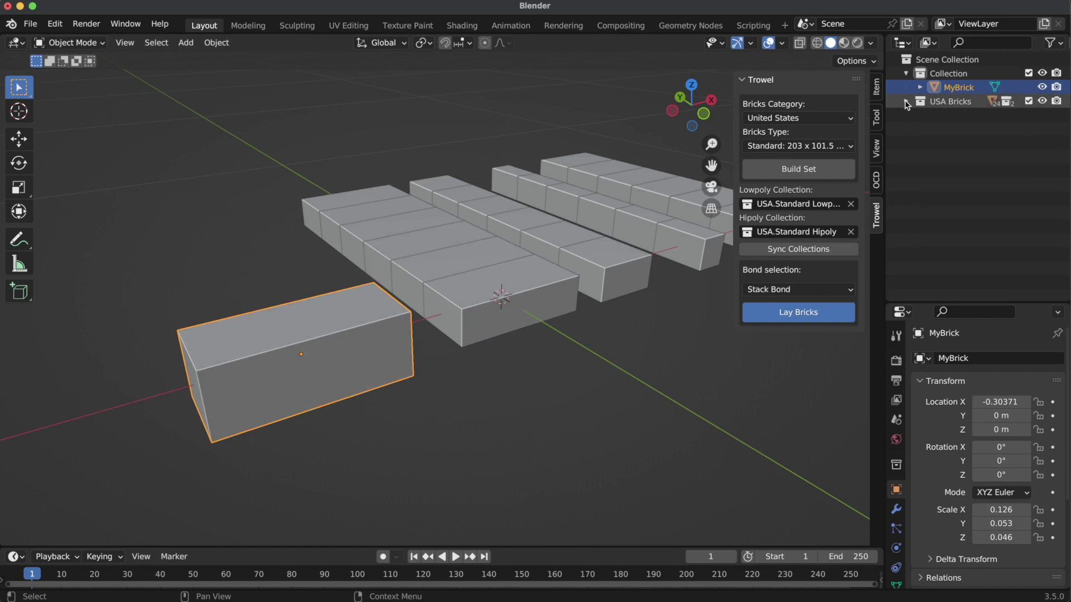
pyautogui.click(1029, 101)
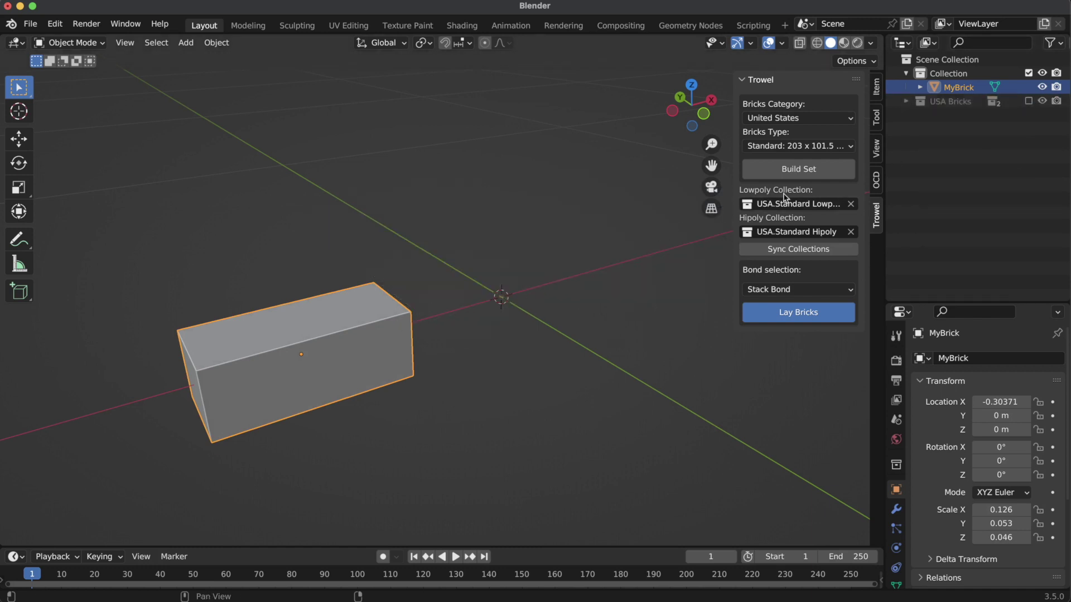
pyautogui.click(828, 169)
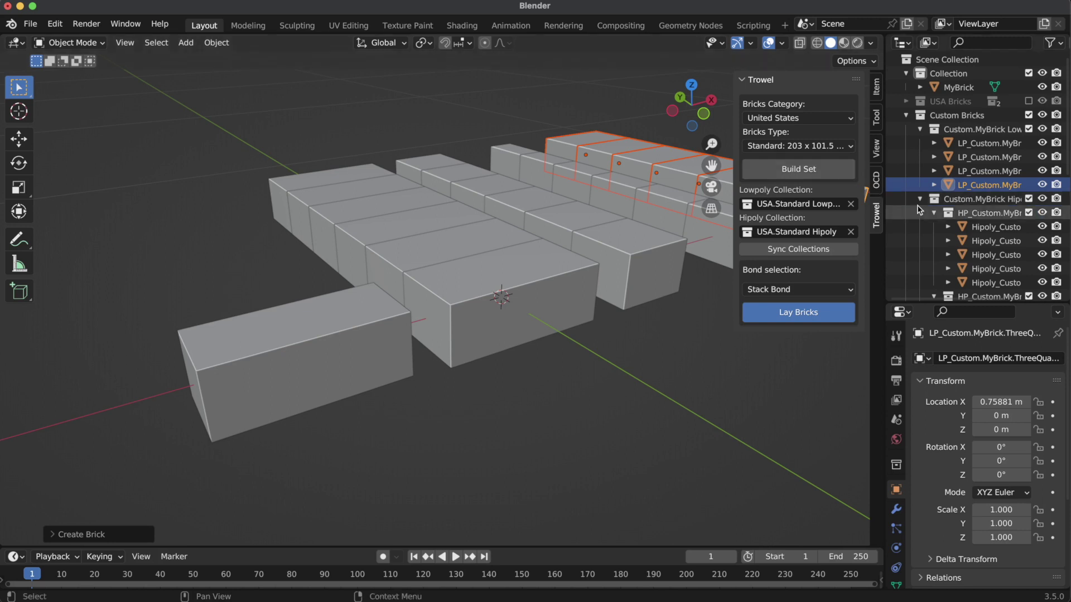
# Collapse the HP_Custom.MyBrick subcollections inside the custom Hipoly collection in the outliner.
pyautogui.click(933, 212)
pyautogui.click(933, 224)
pyautogui.click(933, 240)
pyautogui.click(934, 254)
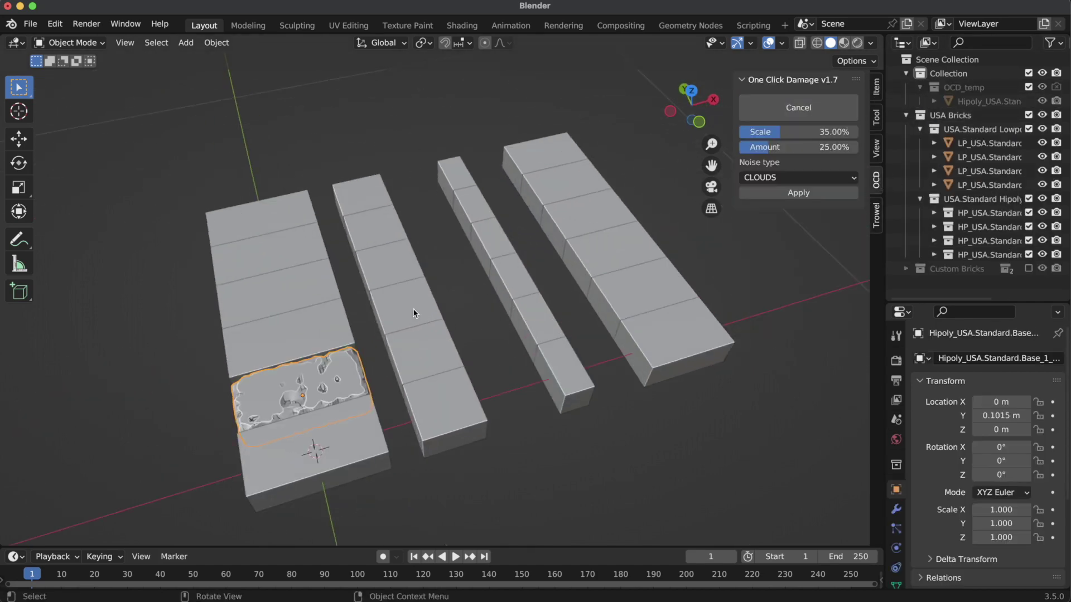
# Raise the One Click Damage amount slightly on the second USA.Standard base brick and open its noise type options.
pyautogui.press('KP_Decimal')
pyautogui.moveTo(797, 147); pyautogui.dragTo(806, 147)
pyautogui.click(785, 177)
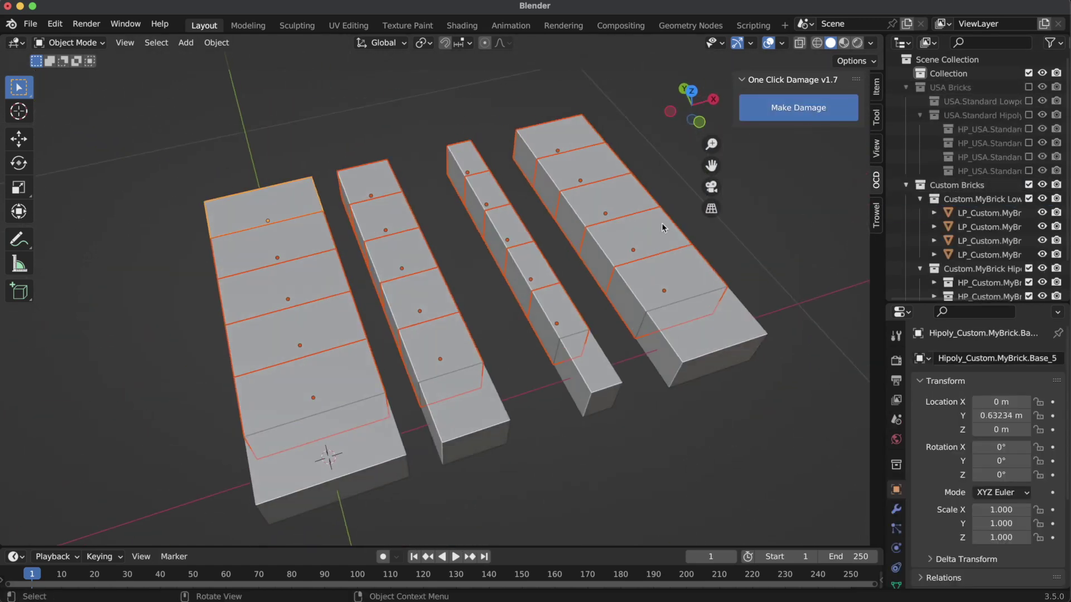
# Make One Click Damage on the selected custom high-poly bricks and return to the Trowel settings.
pyautogui.click(754, 108)
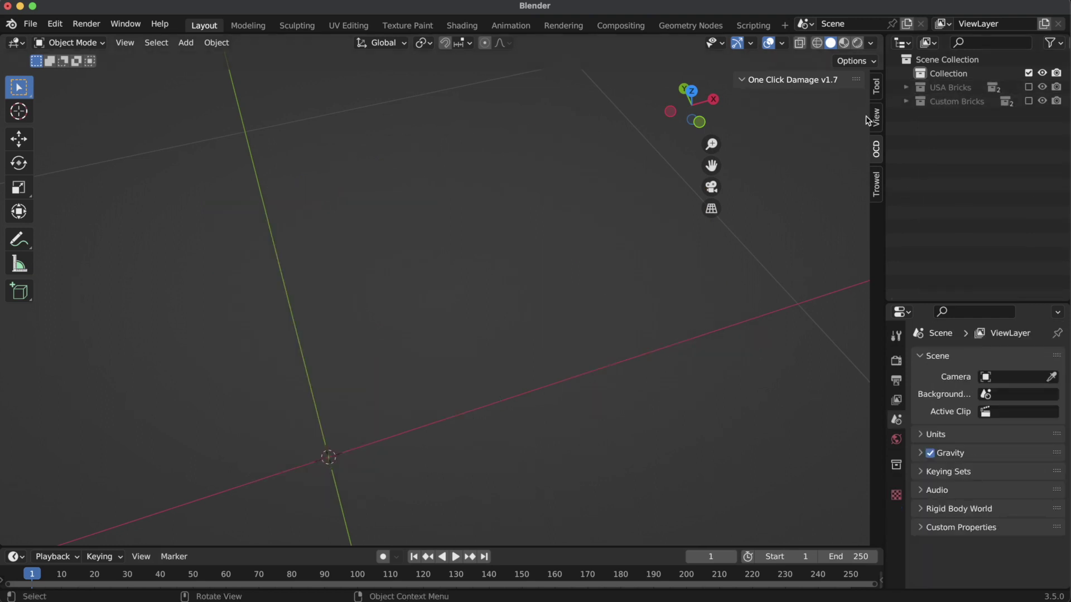
pyautogui.click(875, 183)
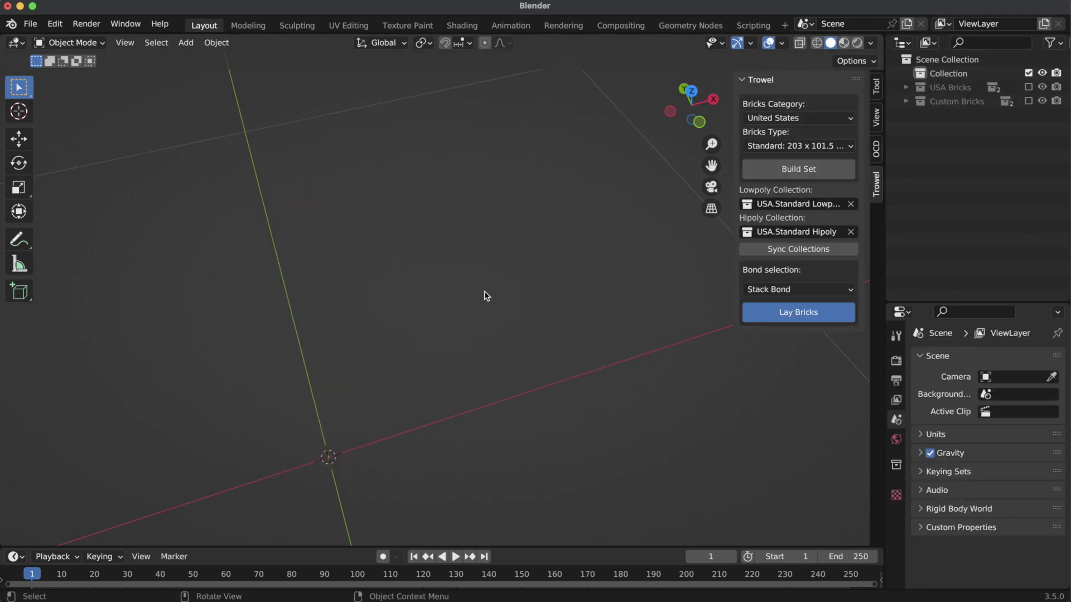
# Add a mesh plane at the origin of the empty scene.
pyautogui.hotkey('shift', 'a')
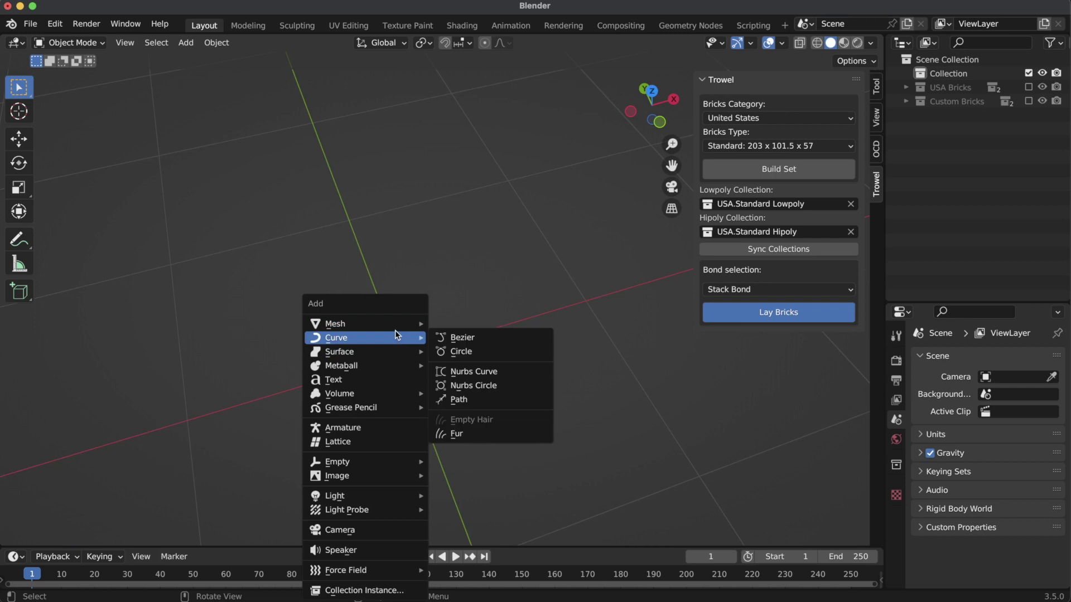
pyautogui.moveTo(397, 330)
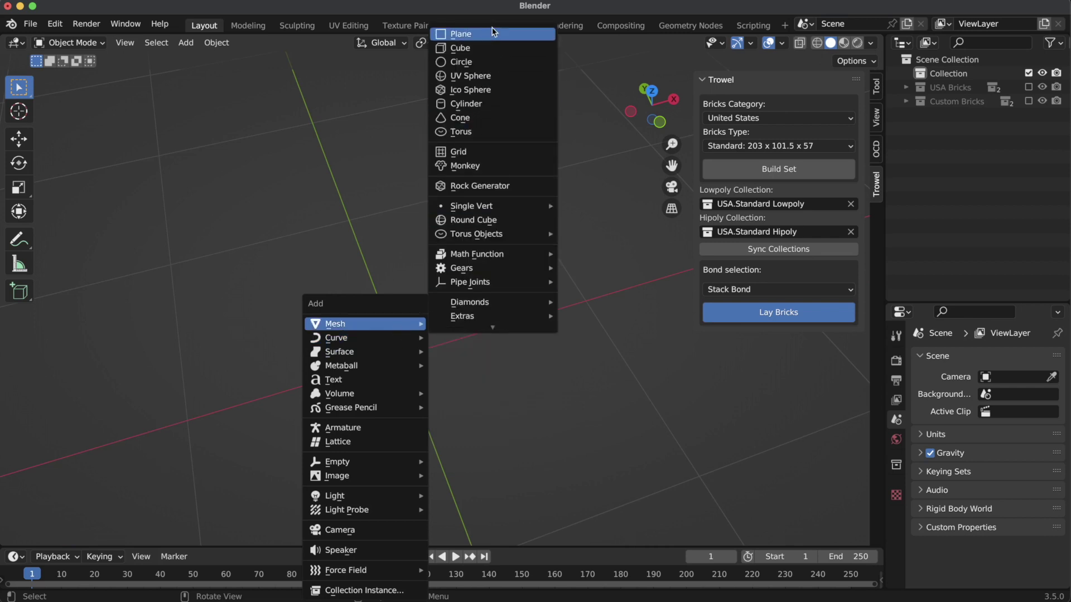
pyautogui.click(490, 35)
pyautogui.scroll(-3, 478, 249)
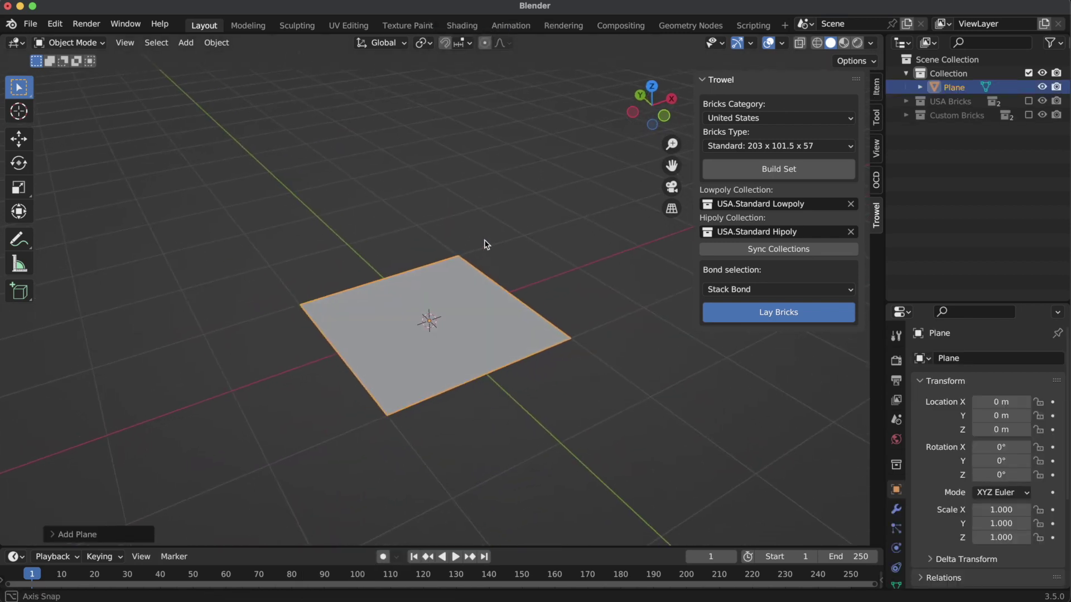
pyautogui.scroll(2, 501, 254)
# Flatten the plane's mesh to a line by scaling it to 0 along Y, and merge its overlapping vertices by distance.
pyautogui.press('Tab')
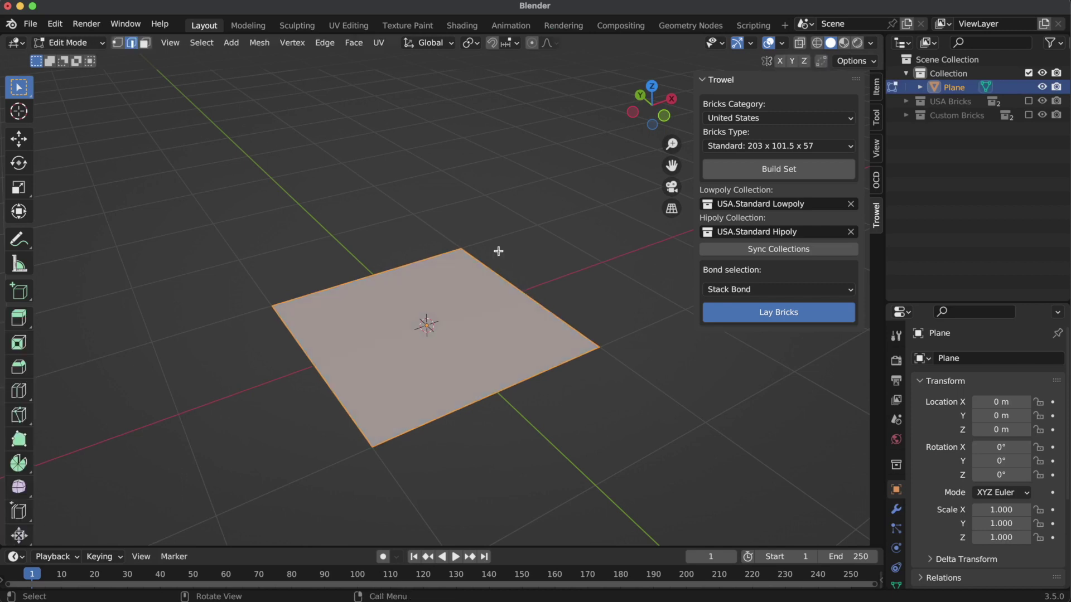
pyautogui.press('1')
pyautogui.press('s')
pyautogui.press('y')
pyautogui.press('0')
pyautogui.press('Return')
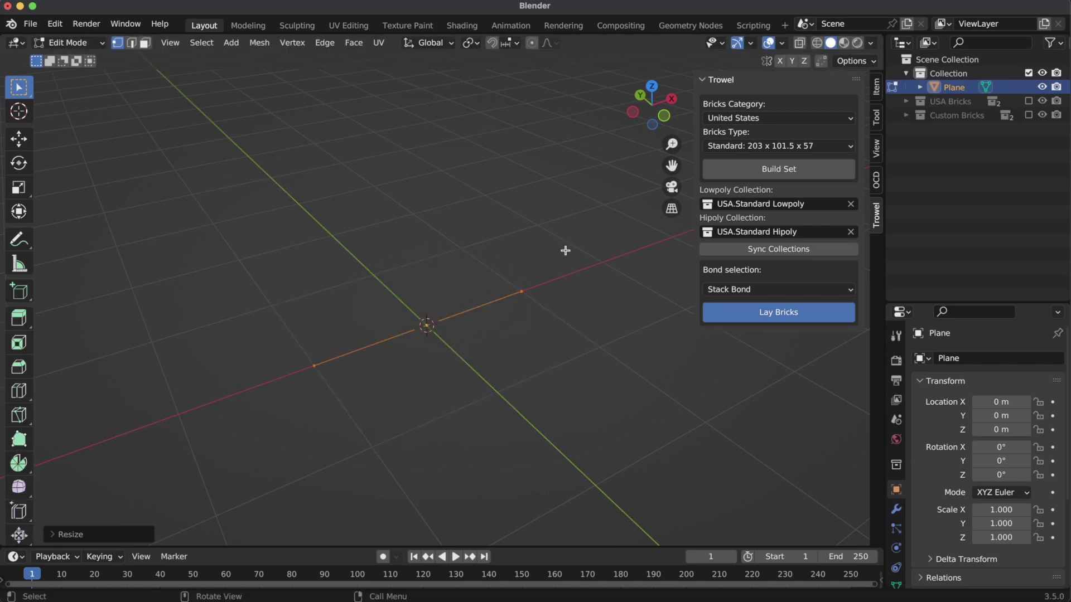
pyautogui.press('m')
pyautogui.click(547, 301)
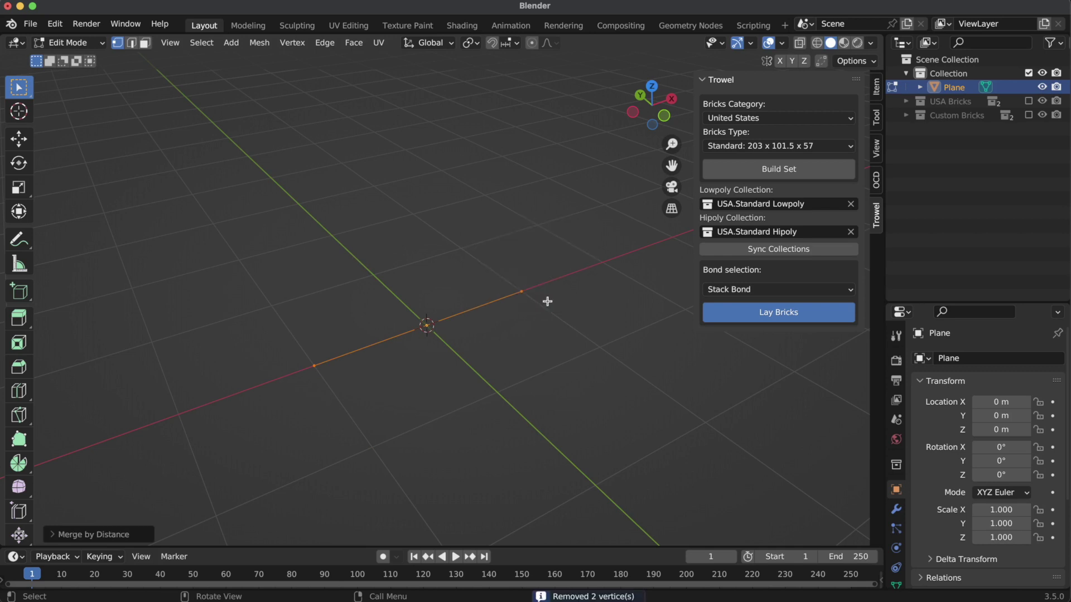
# Extrude the line upward into a wall 2 m tall, widen it along X to about 3.18 m, and apply the object transform.
pyautogui.moveTo(583, 306); pyautogui.dragTo(509, 294, button='middle')
pyautogui.press('e')
pyautogui.press('z')
pyautogui.click(504, 124)
pyautogui.press('a')
pyautogui.press('s')
pyautogui.press('x')
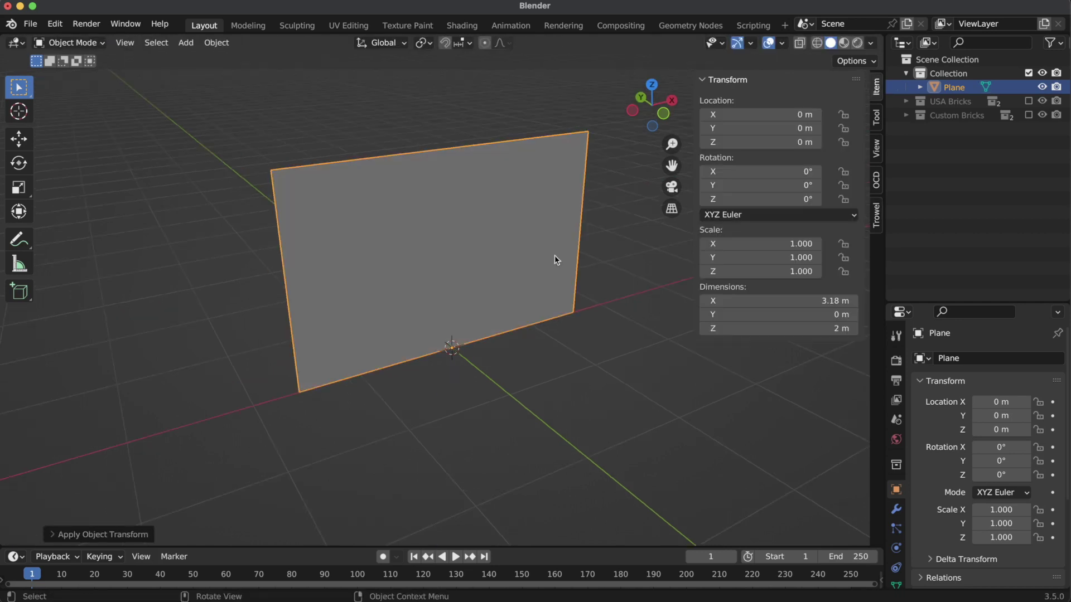
# Lay bricks on the wall plane with the Trowel add-on, using Running Bond and the USA.Standard collections.
pyautogui.moveTo(555, 258); pyautogui.dragTo(502, 246, button='middle')
pyautogui.click(877, 214)
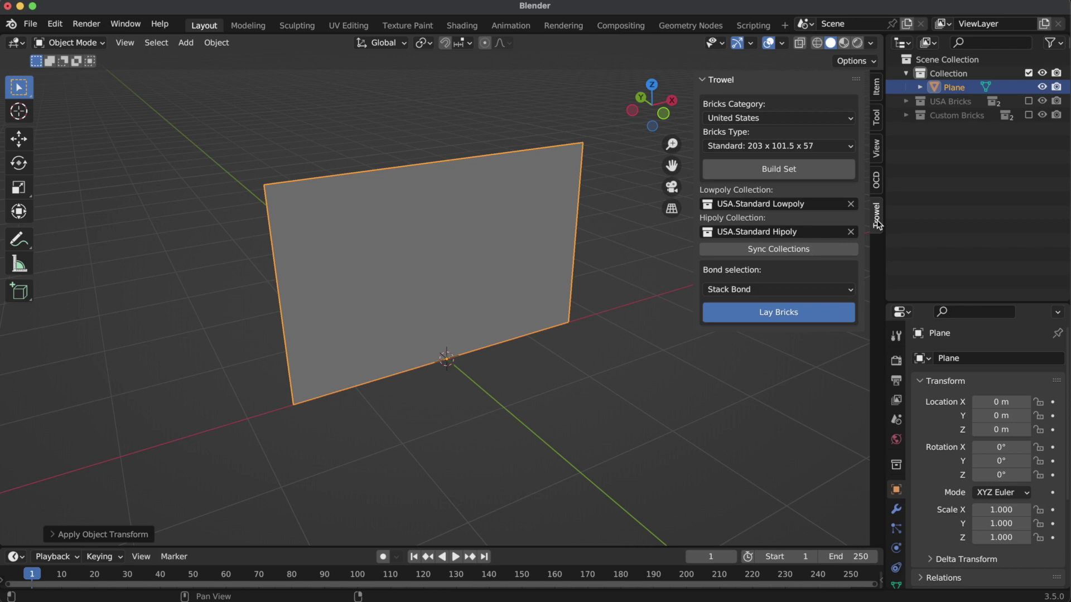
pyautogui.click(830, 290)
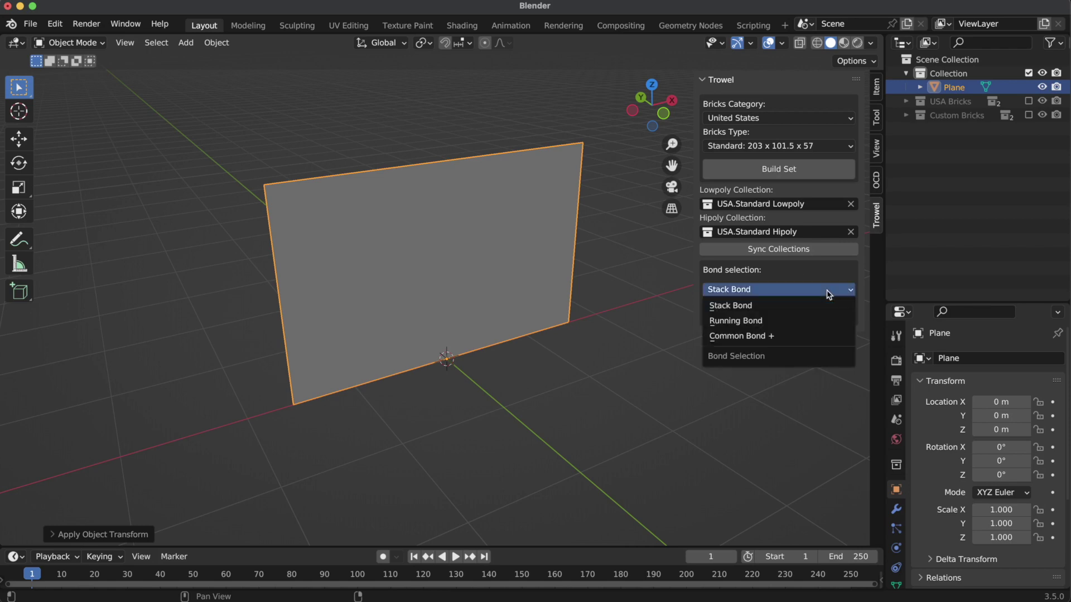
pyautogui.click(814, 320)
pyautogui.click(779, 313)
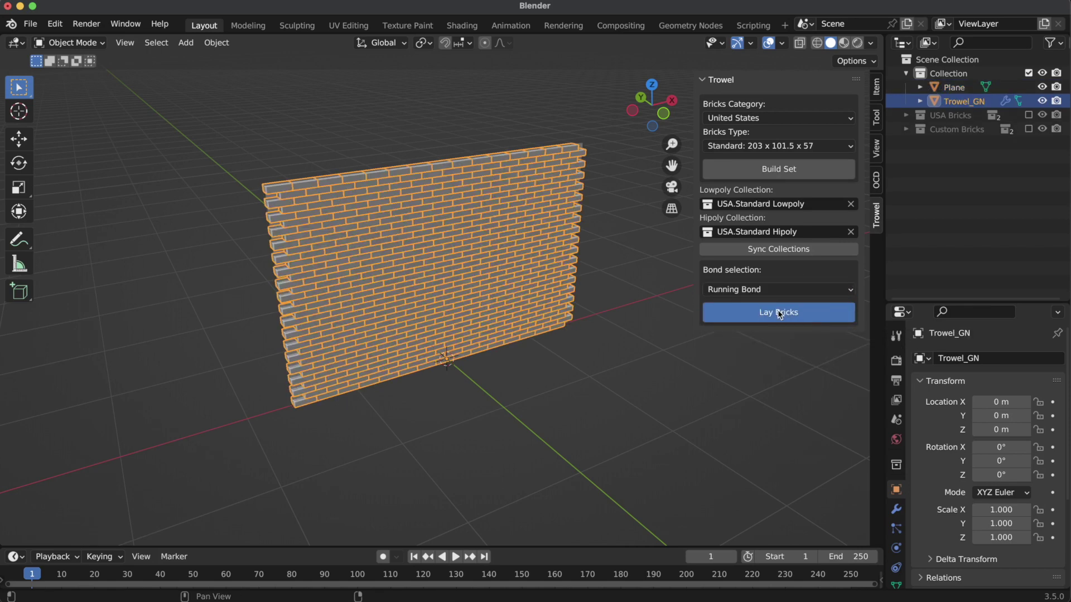
# Deselect the brick wall and turn on the wireframe overlay so individual bricks are outlined in the viewport.
pyautogui.click(625, 257)
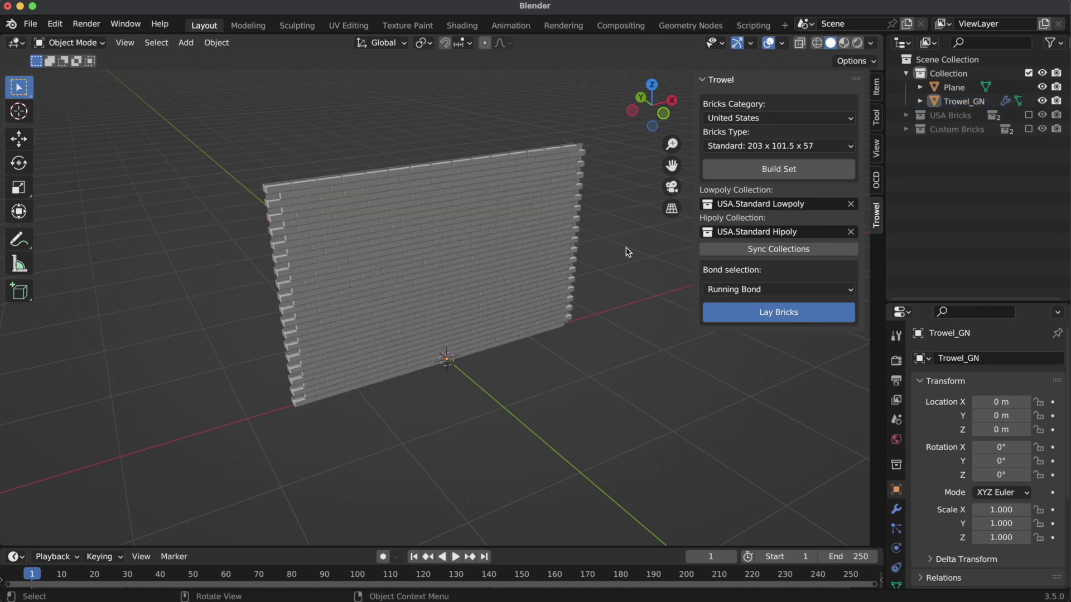
pyautogui.click(783, 44)
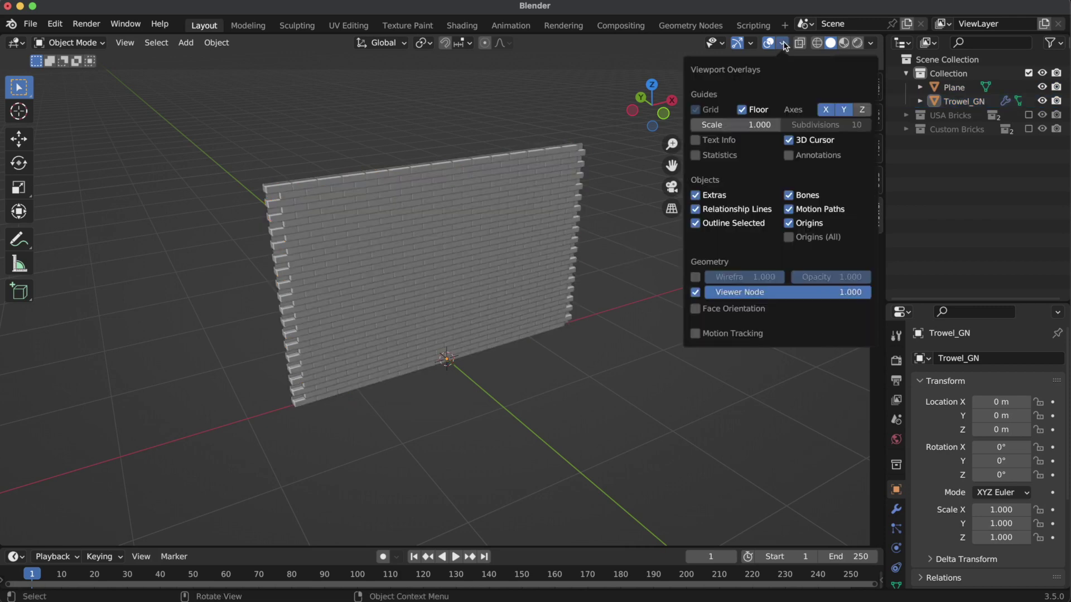
pyautogui.click(695, 277)
pyautogui.moveTo(447, 240)
pyautogui.mouseDown(button='middle')
pyautogui.moveTo(460, 241)
pyautogui.moveTo(410, 220)
pyautogui.moveTo(456, 243)
pyautogui.mouseUp(button='middle')
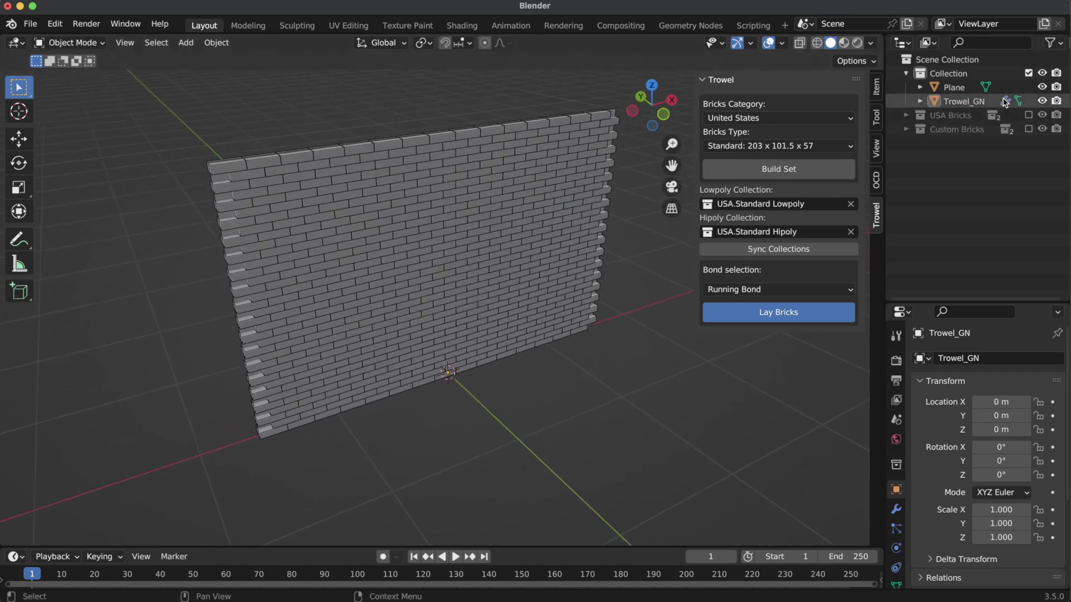
# Scale the source Plane's mesh along X to about 3.15 m wide and return to Object Mode.
pyautogui.click(959, 91)
pyautogui.moveTo(559, 187); pyautogui.dragTo(474, 190, button='middle')
pyautogui.scroll(2, 533, 171)
pyautogui.moveTo(533, 170); pyautogui.dragTo(621, 247, button='middle')
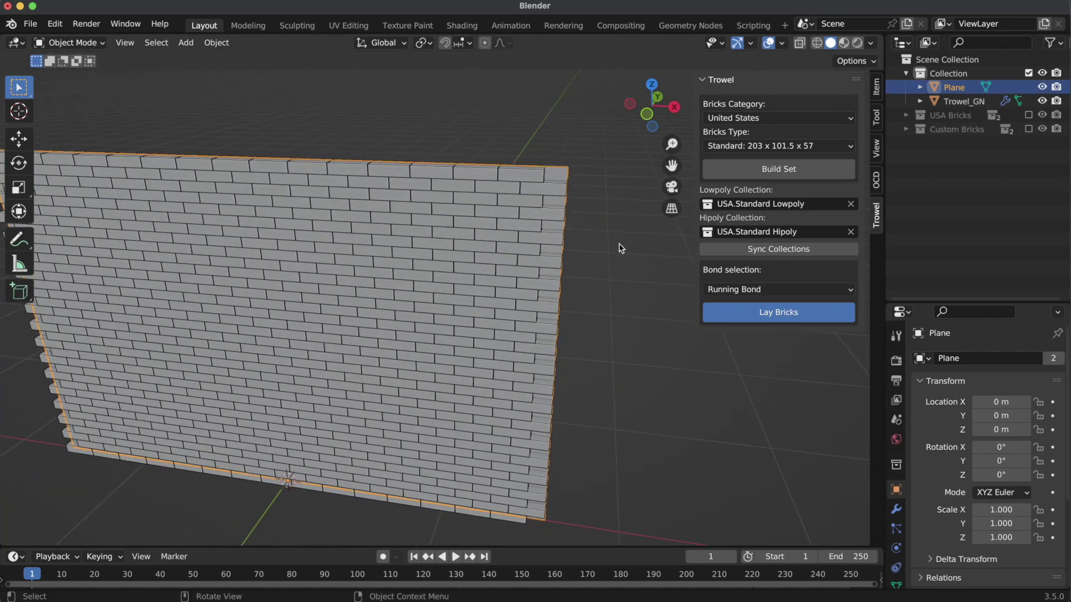
pyautogui.press('Tab')
pyautogui.press('s')
pyautogui.press('x')
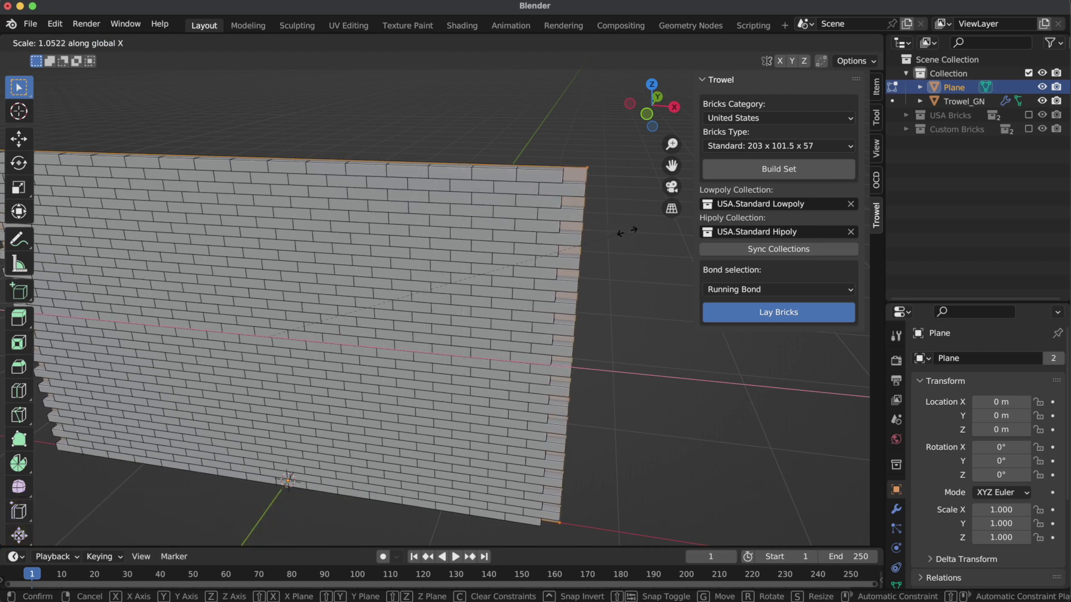
pyautogui.click(596, 235)
pyautogui.moveTo(595, 234); pyautogui.dragTo(524, 242, button='middle')
pyautogui.press('Tab')
# Switch to the Geometry Nodes workspace and select the Trowel_GN brick wall to load its node tree.
pyautogui.click(677, 32)
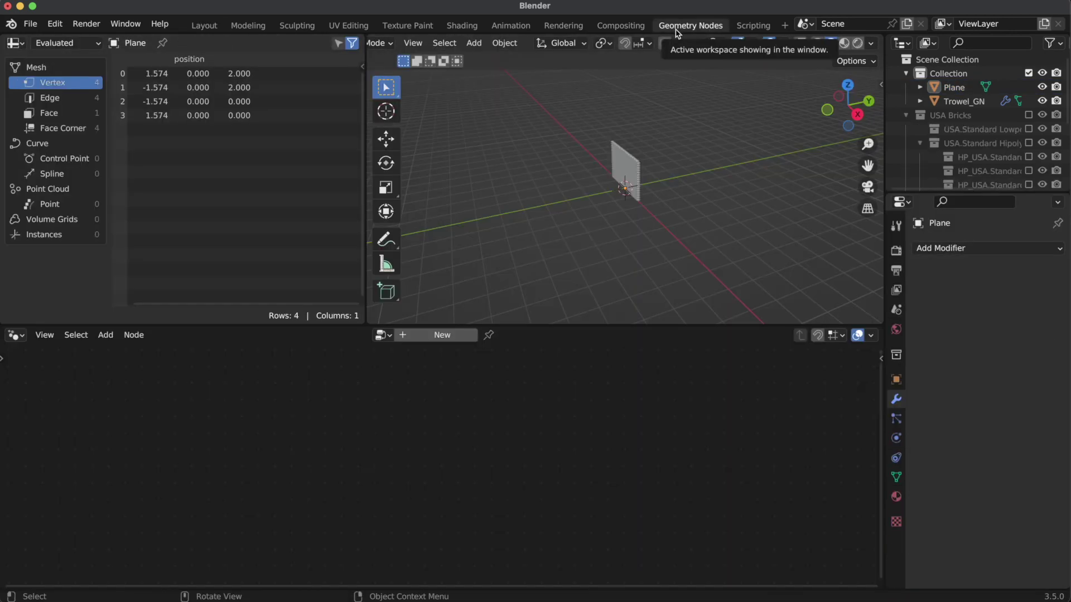
pyautogui.click(635, 165)
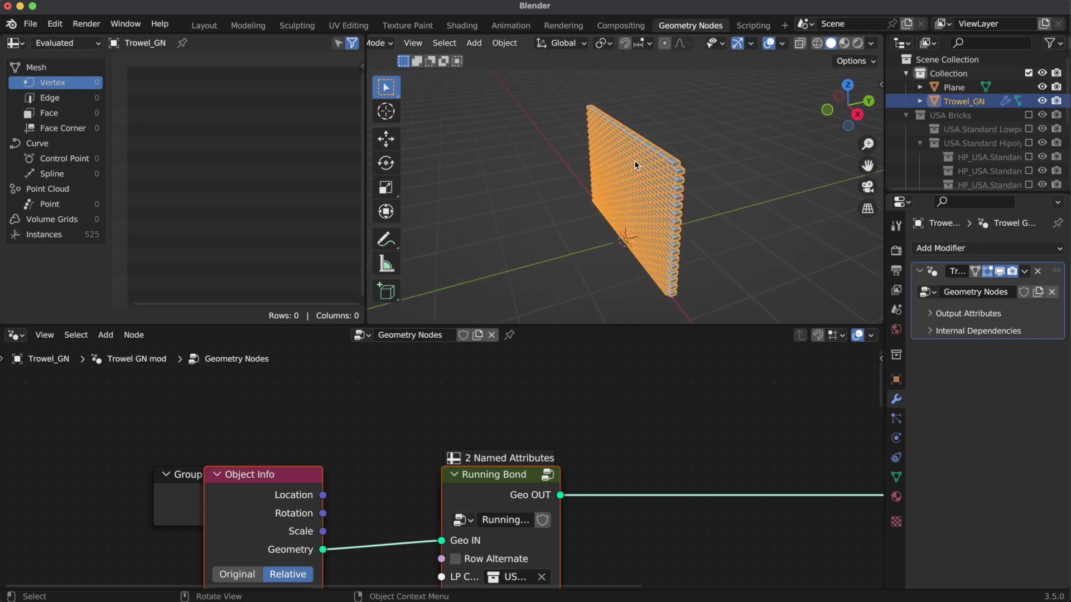
pyautogui.press('q')
pyautogui.click(603, 163)
pyautogui.click(722, 155)
pyautogui.moveTo(586, 179); pyautogui.dragTo(735, 173, button='middle')
pyautogui.scroll(1, 677, 173)
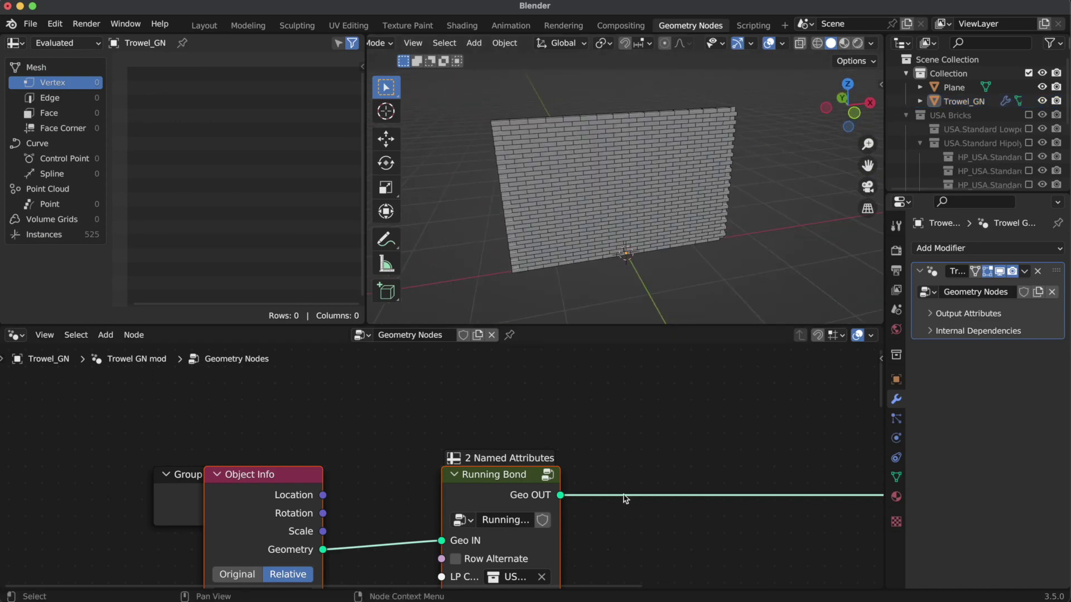
# Narrow the spreadsheet to give the 3D viewport more room, and hide the source Plane object.
pyautogui.scroll(-1, 626, 497)
pyautogui.moveTo(628, 525); pyautogui.dragTo(492, 446, button='middle')
pyautogui.moveTo(492, 446); pyautogui.dragTo(580, 445)
pyautogui.scroll(-1, 634, 488)
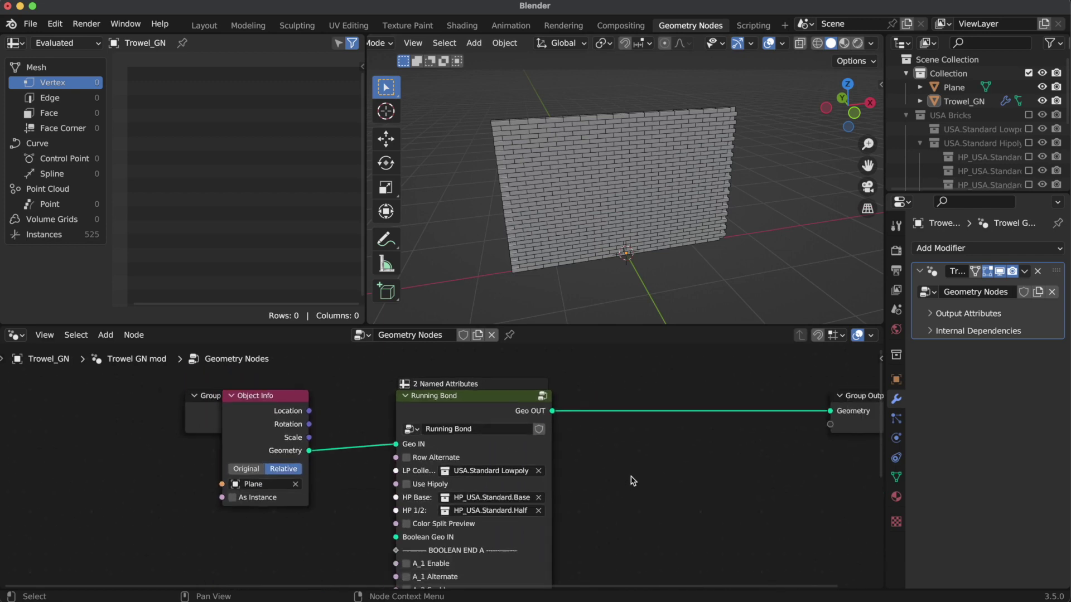
pyautogui.moveTo(365, 191); pyautogui.dragTo(272, 178)
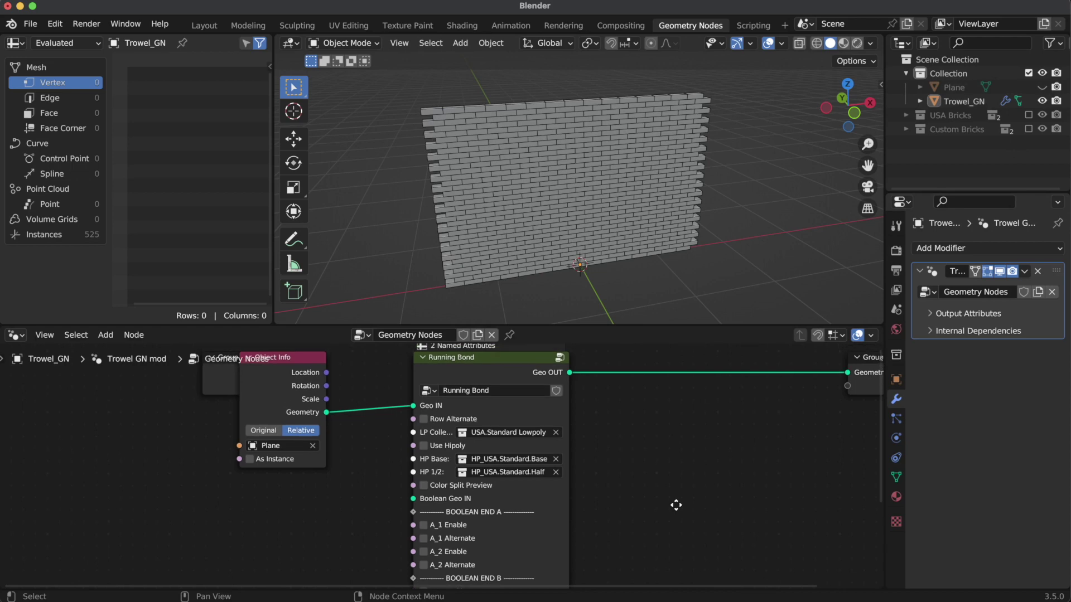
# Enable End A and End B under the wall ends settings of the Running Bond node.
pyautogui.scroll(-10, 677, 504)
pyautogui.scroll(5, 574, 446)
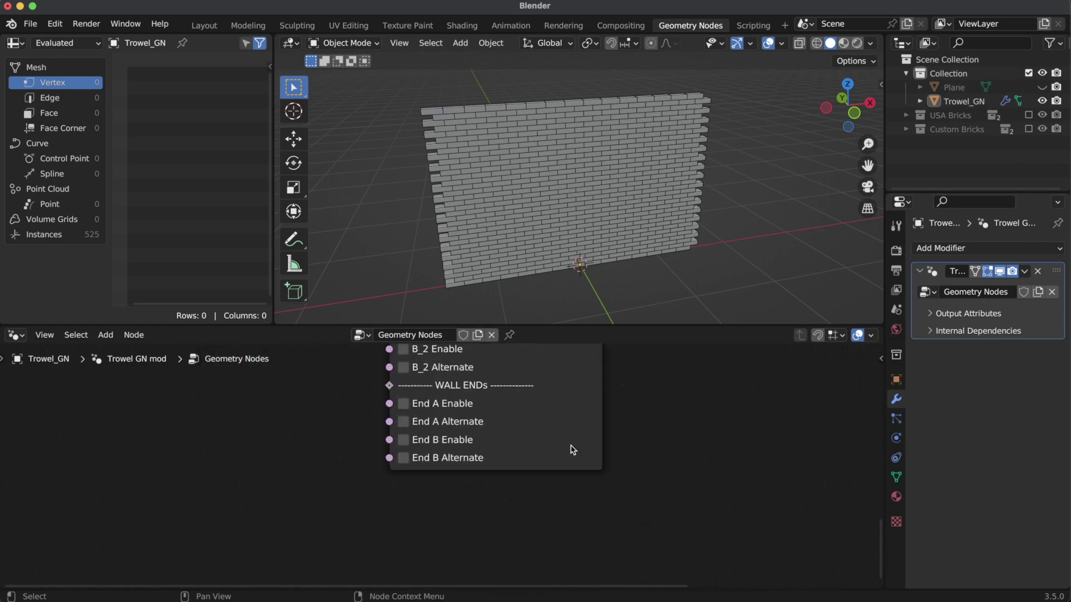
pyautogui.moveTo(573, 197); pyautogui.dragTo(543, 160, button='middle')
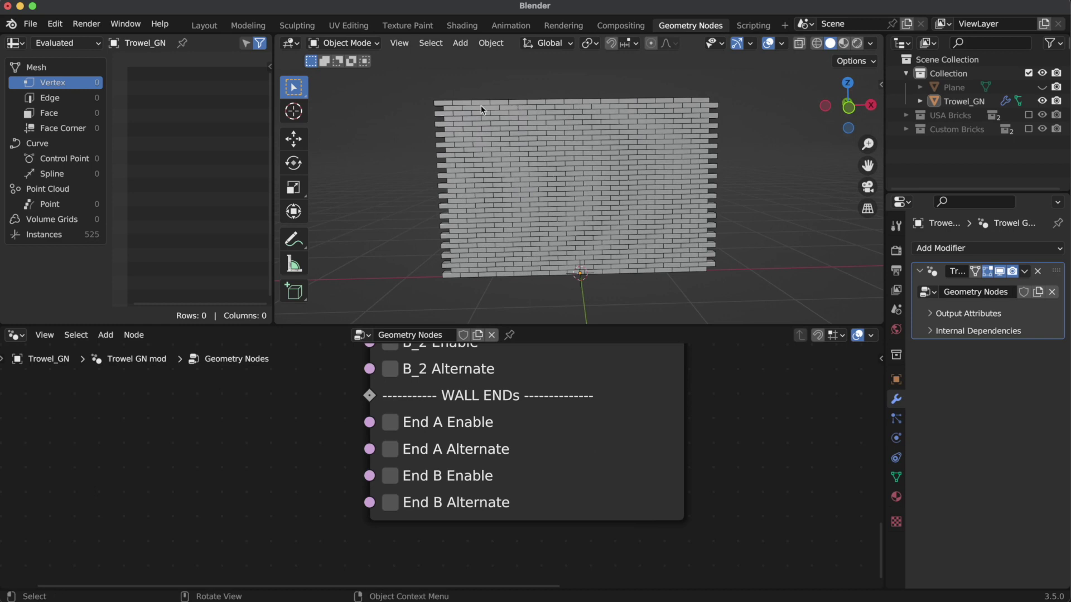
pyautogui.click(445, 428)
pyautogui.scroll(1, 483, 200)
pyautogui.moveTo(476, 190); pyautogui.dragTo(500, 183, button='middle')
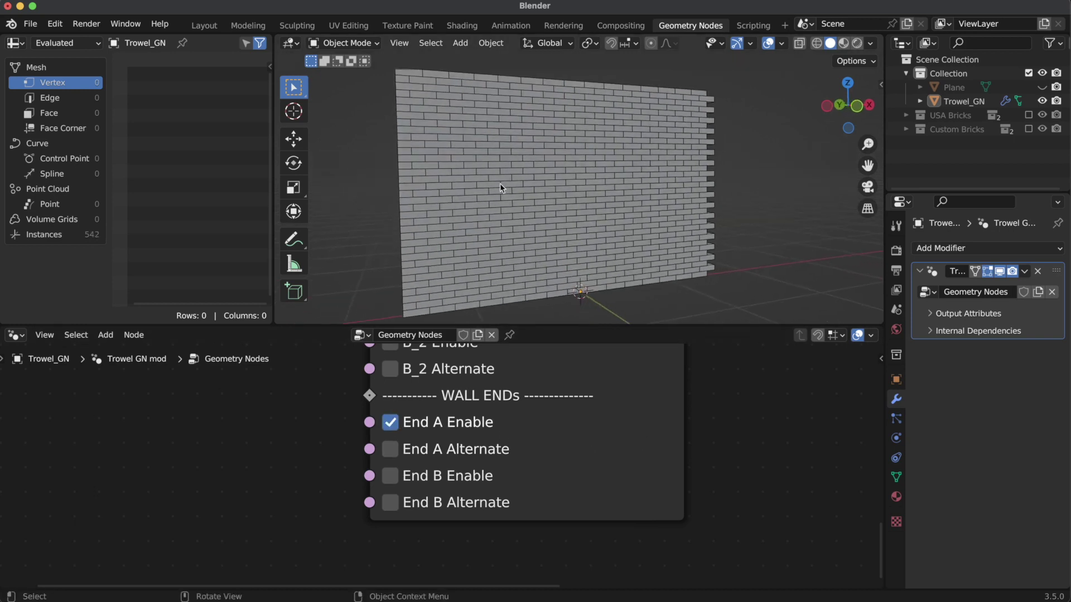
pyautogui.moveTo(667, 235); pyautogui.dragTo(602, 241, button='middle')
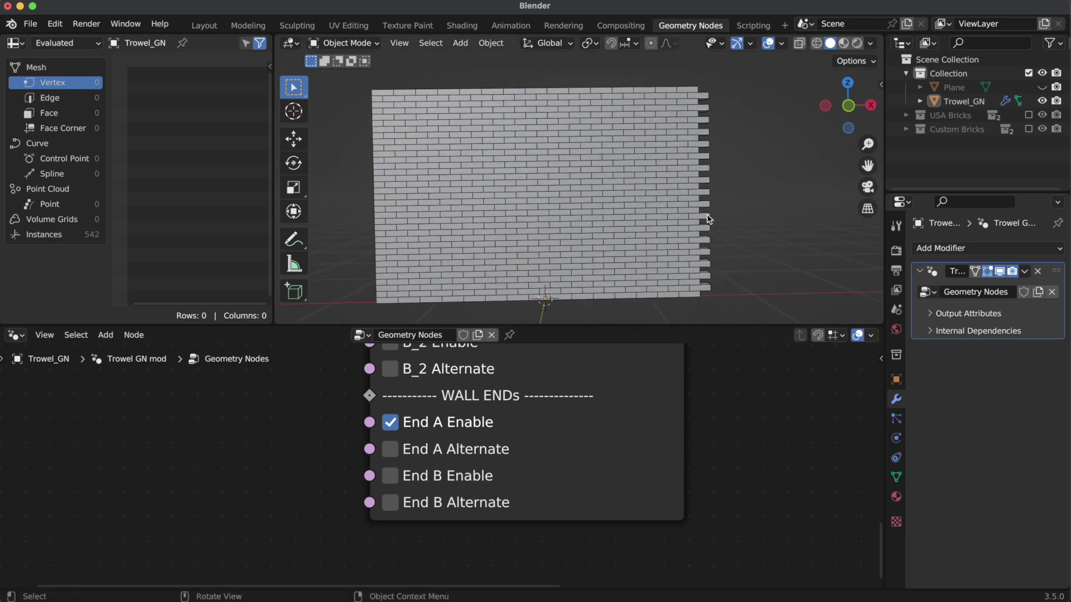
pyautogui.click(397, 476)
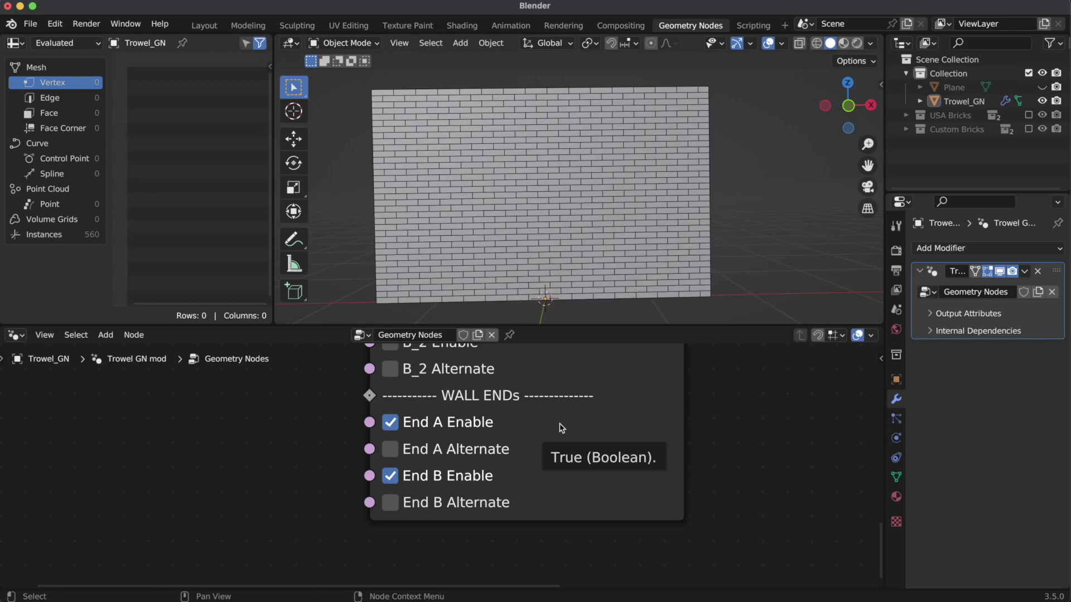
# Try the Row Alternate option on the Running Bond node and leave it disabled.
pyautogui.scroll(10, 561, 428)
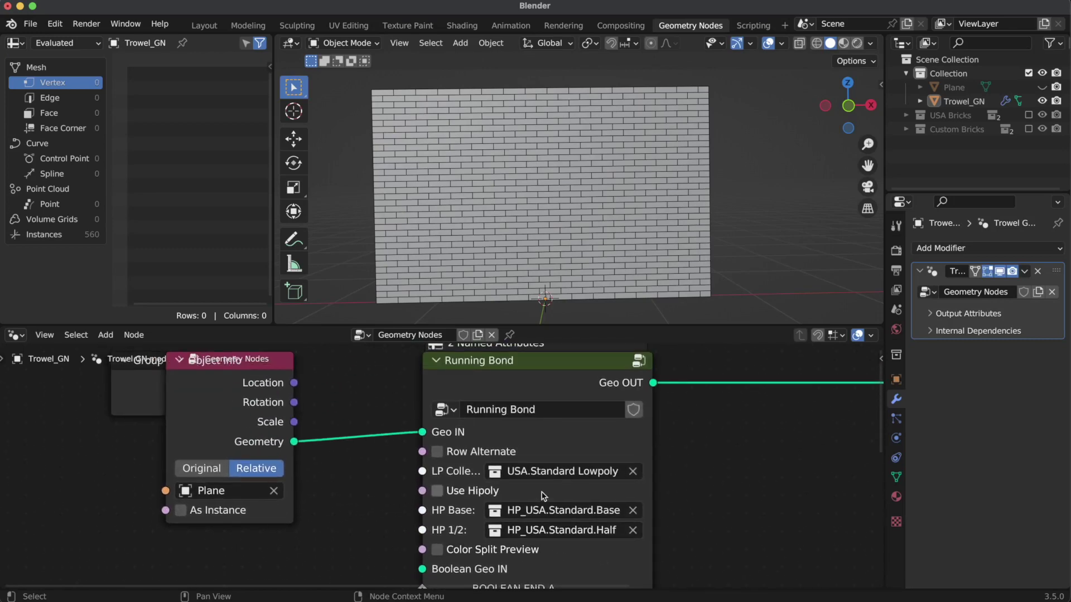
pyautogui.click(498, 456)
pyautogui.scroll(2, 577, 202)
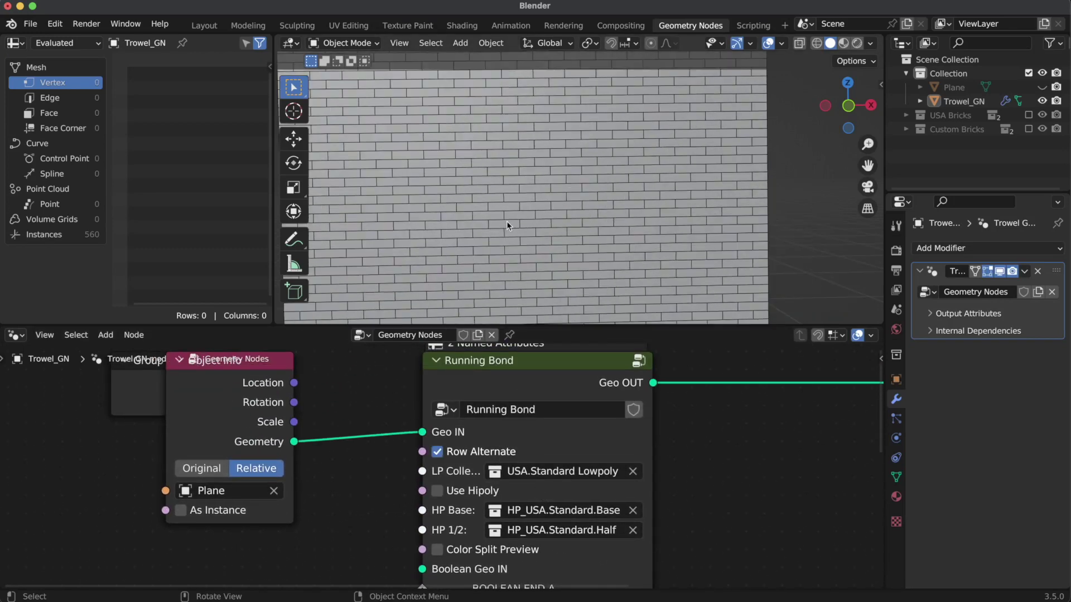
pyautogui.keyDown('shift'); pyautogui.moveTo(423, 236); pyautogui.dragTo(617, 182, button='middle'); pyautogui.keyUp('shift')
pyautogui.keyDown('shift'); pyautogui.moveTo(560, 207); pyautogui.dragTo(603, 183, button='middle'); pyautogui.keyUp('shift')
pyautogui.scroll(2, 604, 182)
pyautogui.keyDown('shift'); pyautogui.moveTo(573, 244); pyautogui.dragTo(565, 205, button='middle'); pyautogui.keyUp('shift')
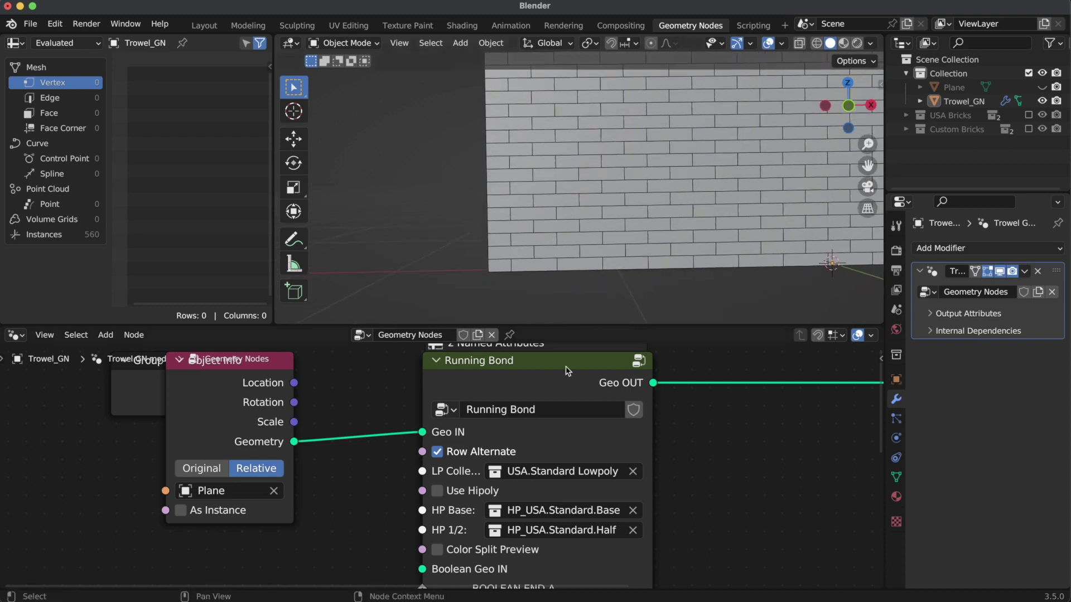
pyautogui.click(506, 456)
pyautogui.click(506, 456)
pyautogui.click(507, 456)
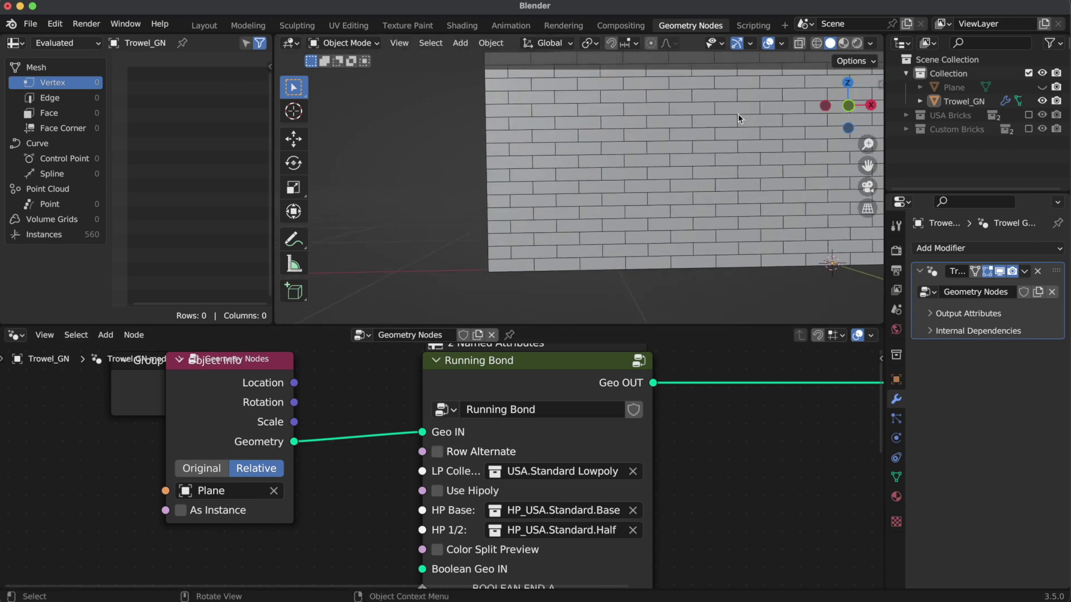
# Unhide the source Plane, select it and enter Edit Mode on its mesh.
pyautogui.scroll(-4, 737, 113)
pyautogui.keyDown('shift'); pyautogui.moveTo(721, 129); pyautogui.dragTo(617, 182, button='middle'); pyautogui.keyUp('shift')
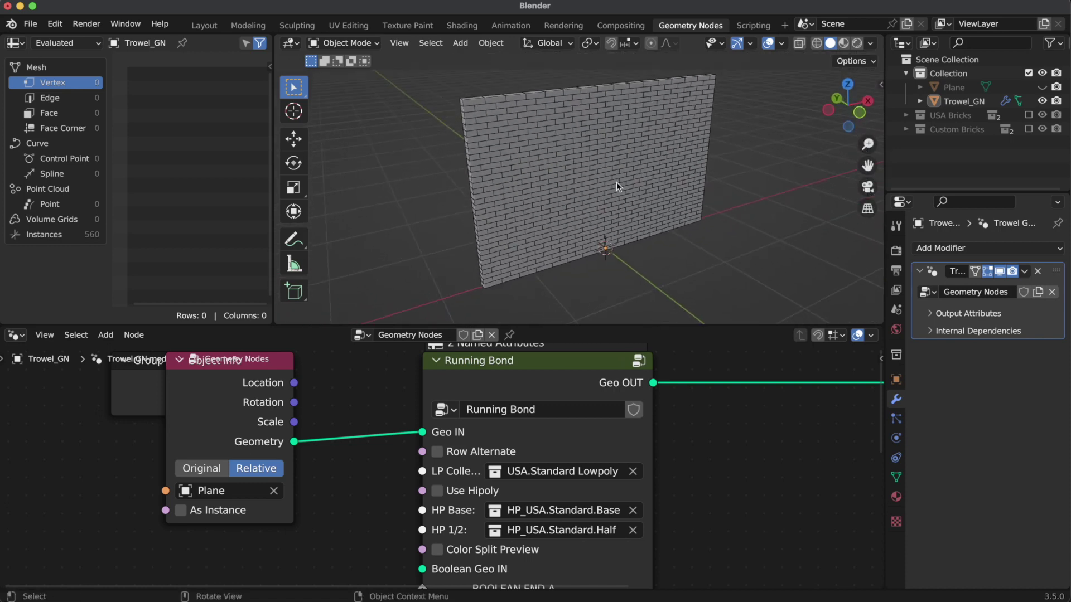
pyautogui.scroll(-3, 354, 502)
pyautogui.click(1042, 87)
pyautogui.click(959, 91)
pyautogui.press('Tab')
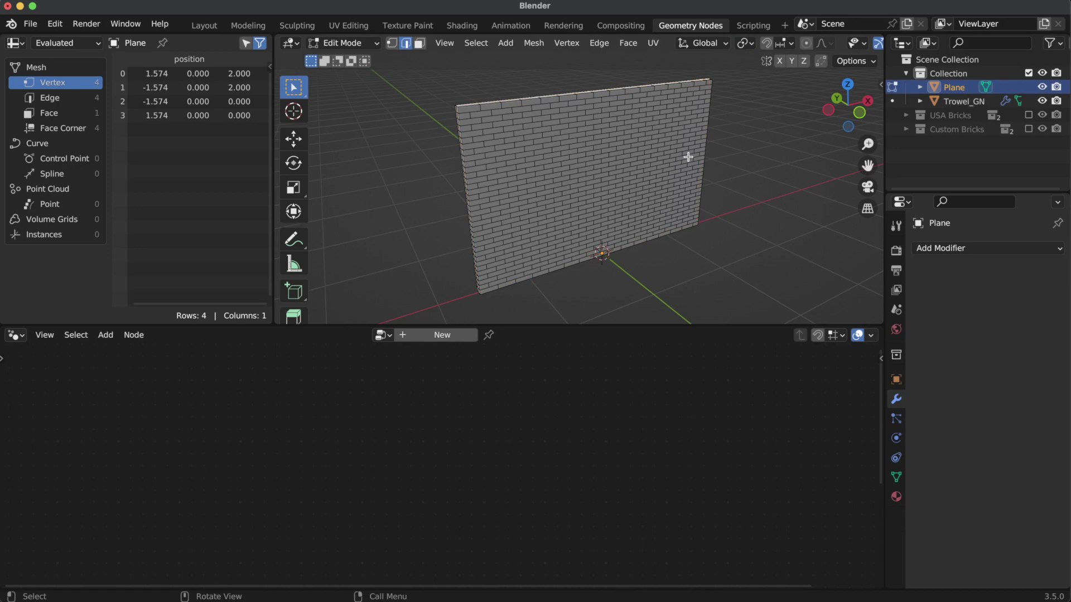
# Offset the wall about 1.03 m along Y and extrude its two end edges about 2.06 m in the opposite Y direction as side walls.
pyautogui.moveTo(707, 135); pyautogui.dragTo(615, 195, button='middle')
pyautogui.press('e')
pyautogui.press('y')
pyautogui.click(579, 175)
pyautogui.press('e')
pyautogui.press('y')
pyautogui.click(659, 229)
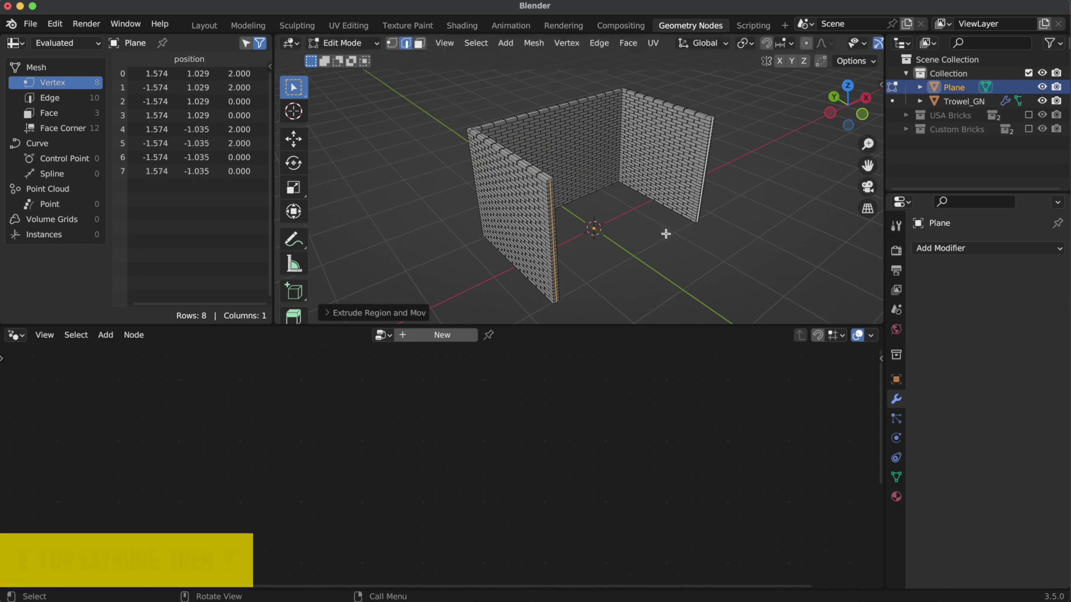
# Fill a face between the two open side-wall edges to close the room with a fourth wall.
pyautogui.press('f')
pyautogui.moveTo(612, 189); pyautogui.dragTo(534, 144, button='middle')
pyautogui.scroll(-3, 614, 170)
pyautogui.keyDown('shift'); pyautogui.moveTo(467, 149); pyautogui.dragTo(540, 179, button='middle'); pyautogui.keyUp('shift')
pyautogui.scroll(4, 579, 174)
# Scale the room's mesh to about 3.05 m along X and about 2.03 m along Y, return to Object Mode and hide the Plane.
pyautogui.press('s')
pyautogui.press('x')
pyautogui.click(524, 196)
pyautogui.press('s')
pyautogui.press('y')
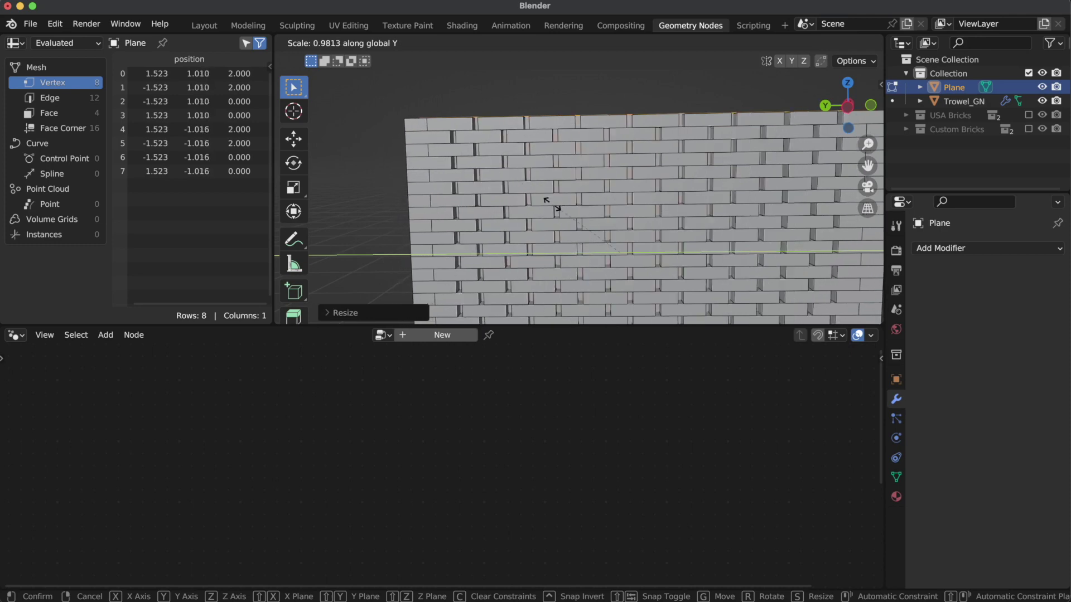
pyautogui.click(547, 199)
pyautogui.moveTo(547, 199); pyautogui.dragTo(597, 149, button='middle')
pyautogui.press('Tab')
pyautogui.hotkey('alt', 'a')
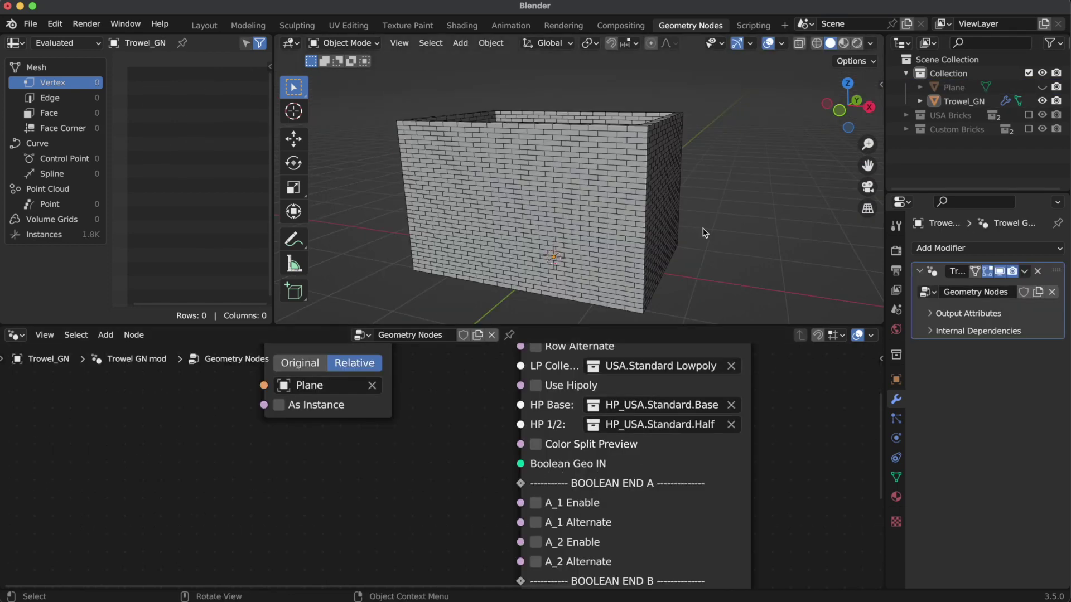
# Add a cube mesh at the origin inside the brick room.
pyautogui.hotkey('shift', 'a')
pyautogui.moveTo(704, 229)
pyautogui.click(768, 242)
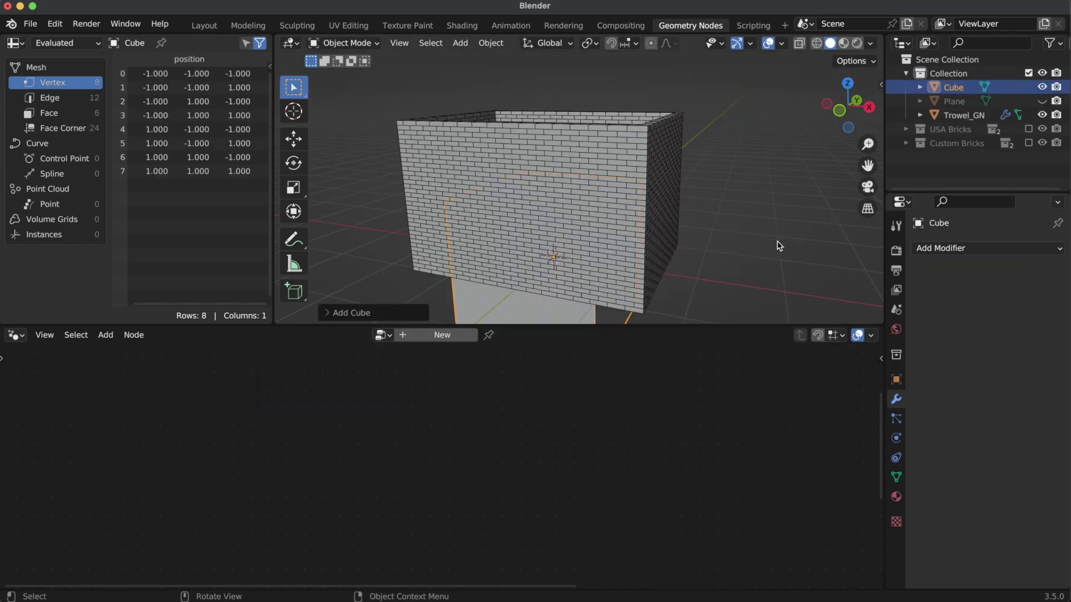
# Move the cube along X until it straddles the room's end wall and scale it uniformly to about 0.389.
pyautogui.scroll(-1, 658, 203)
pyautogui.moveTo(657, 203); pyautogui.dragTo(624, 220, button='middle')
pyautogui.press('g')
pyautogui.press('x')
pyautogui.click(708, 198)
pyautogui.press('s')
pyautogui.click(696, 230)
# Stretch the cube along Y to a scale of about 0.728 so it spans most of the end wall.
pyautogui.press('KP_Decimal')
pyautogui.scroll(-2, 693, 232)
pyautogui.moveTo(694, 232); pyautogui.dragTo(613, 216, button='middle')
pyautogui.press('s')
pyautogui.press('y')
pyautogui.click(733, 177)
pyautogui.press('s')
pyautogui.press('y')
pyautogui.click(755, 184)
pyautogui.moveTo(755, 184); pyautogui.dragTo(653, 165, button='middle')
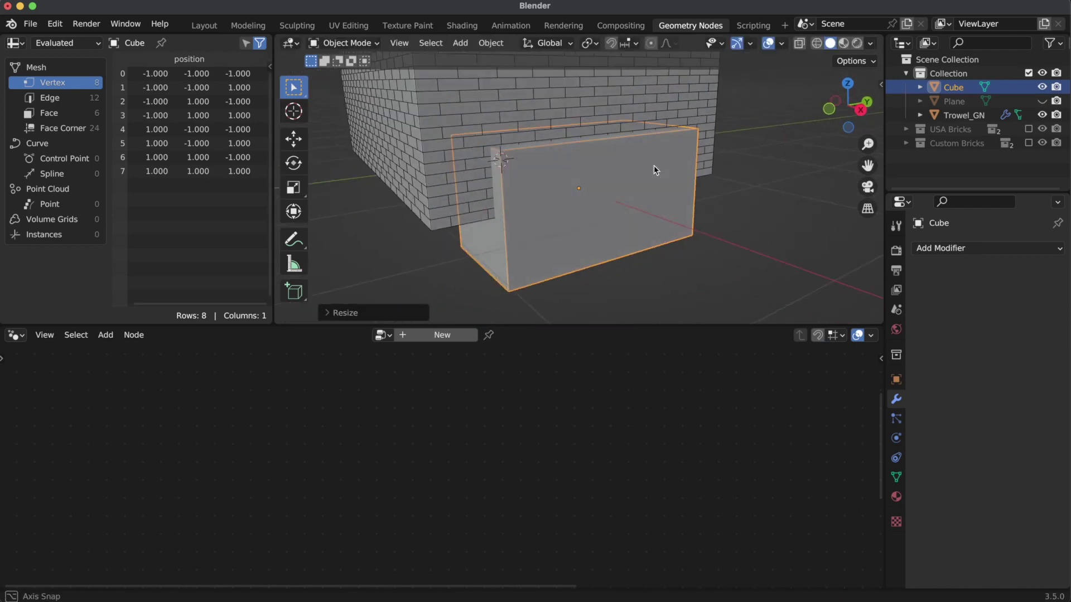
# Set the cube's viewport display to Wire in its object properties.
pyautogui.click(892, 379)
pyautogui.scroll(-1, 945, 487)
pyautogui.click(955, 537)
pyautogui.scroll(-6, 987, 519)
pyautogui.click(1025, 522)
pyautogui.click(998, 491)
# Move the cube to a new collection named Boolean.
pyautogui.moveTo(688, 182); pyautogui.dragTo(673, 184, button='middle')
pyautogui.press('m')
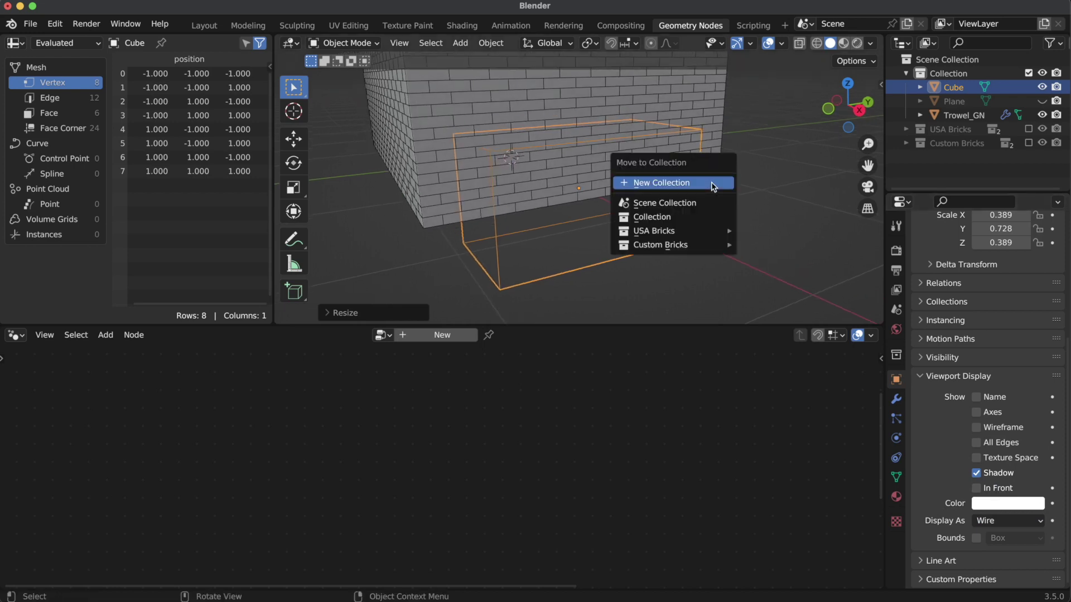
pyautogui.click(687, 184)
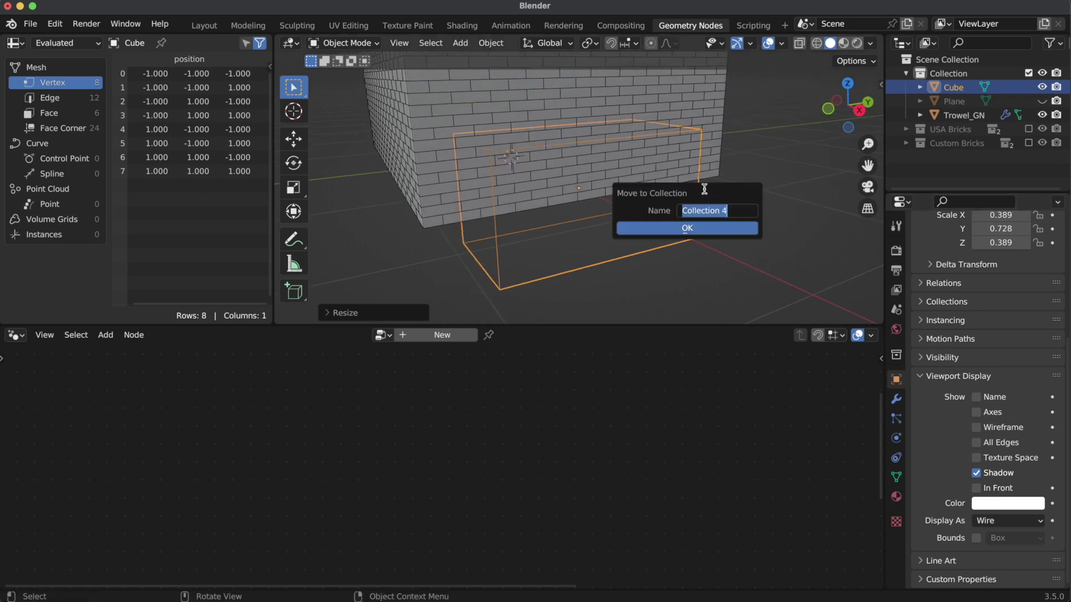
pyautogui.write('Boolean')
pyautogui.press('Return')
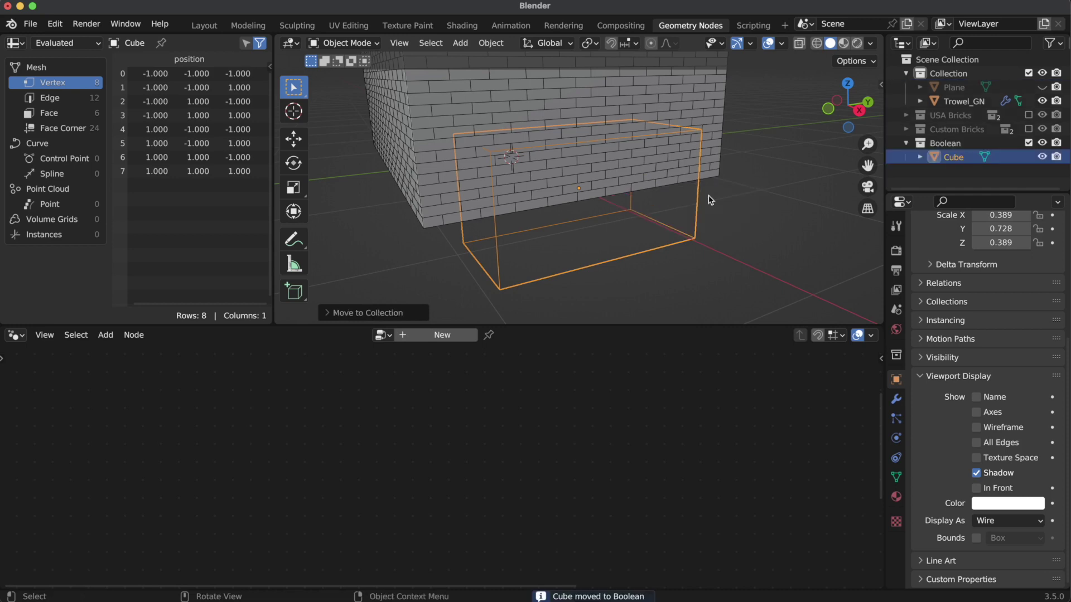
# Add the Boolean collection to the Trowel_GN node tree and connect its Instances to the Running Bond node's Boolean Geo IN.
pyautogui.click(746, 208)
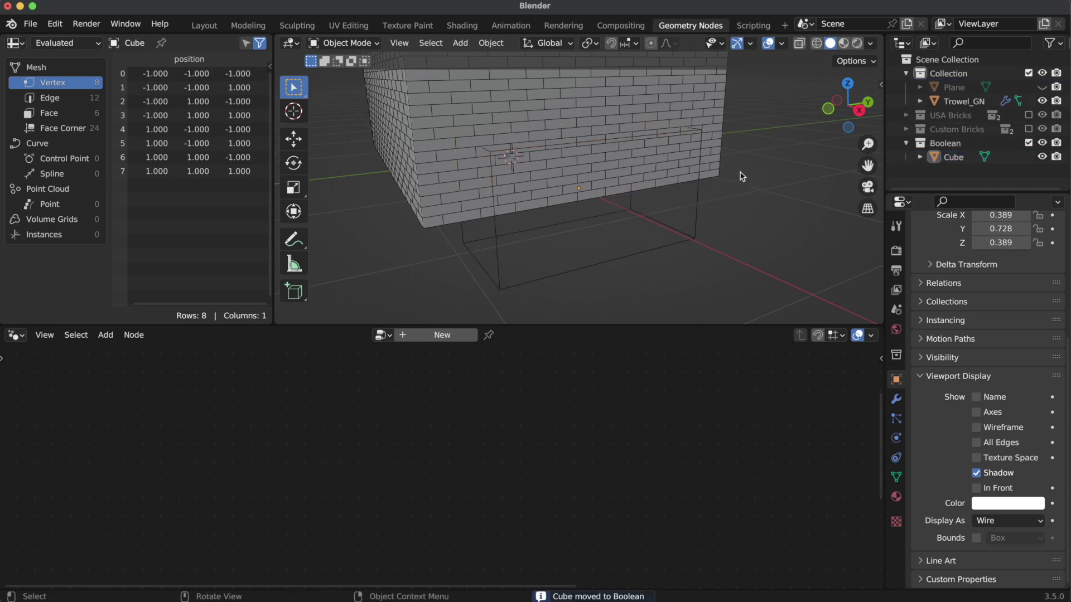
pyautogui.click(960, 101)
pyautogui.scroll(-1, 409, 471)
pyautogui.moveTo(919, 146); pyautogui.dragTo(269, 459)
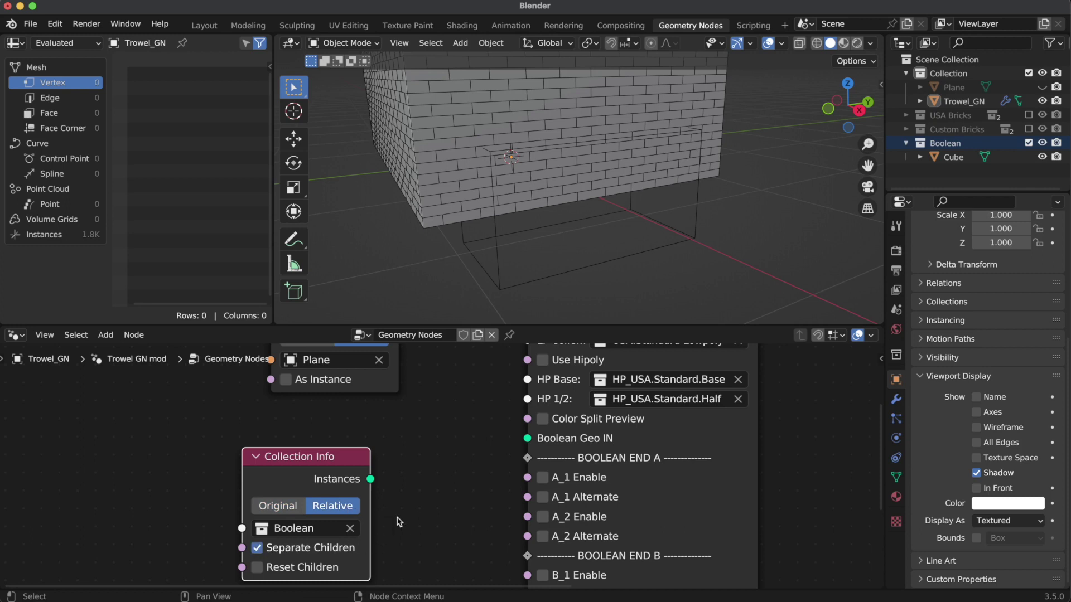
pyautogui.moveTo(371, 479); pyautogui.dragTo(529, 442)
pyautogui.moveTo(616, 203); pyautogui.dragTo(605, 172, button='middle')
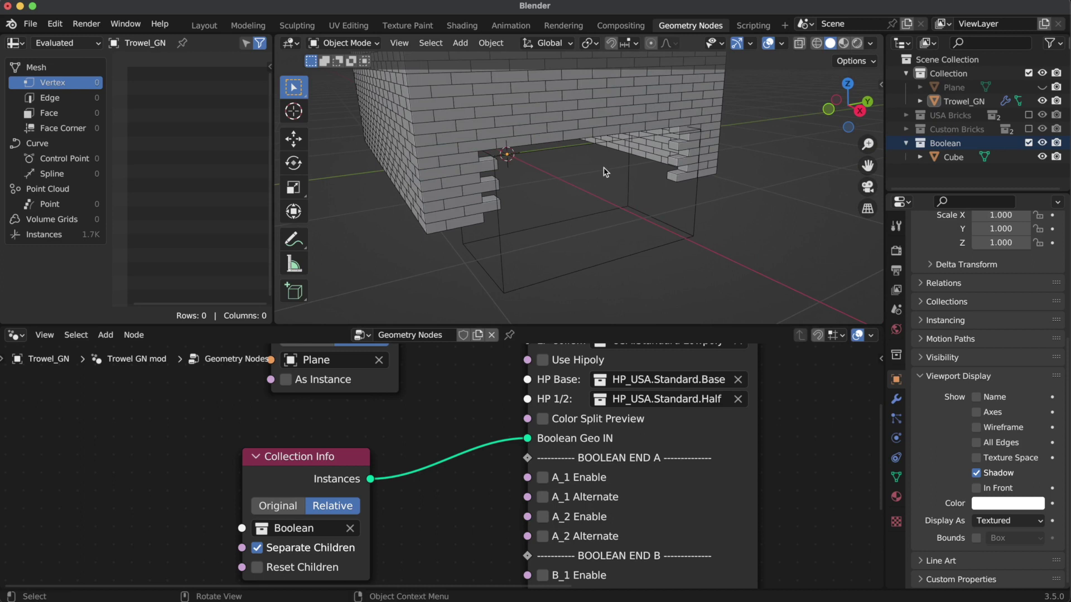
pyautogui.scroll(1, 606, 172)
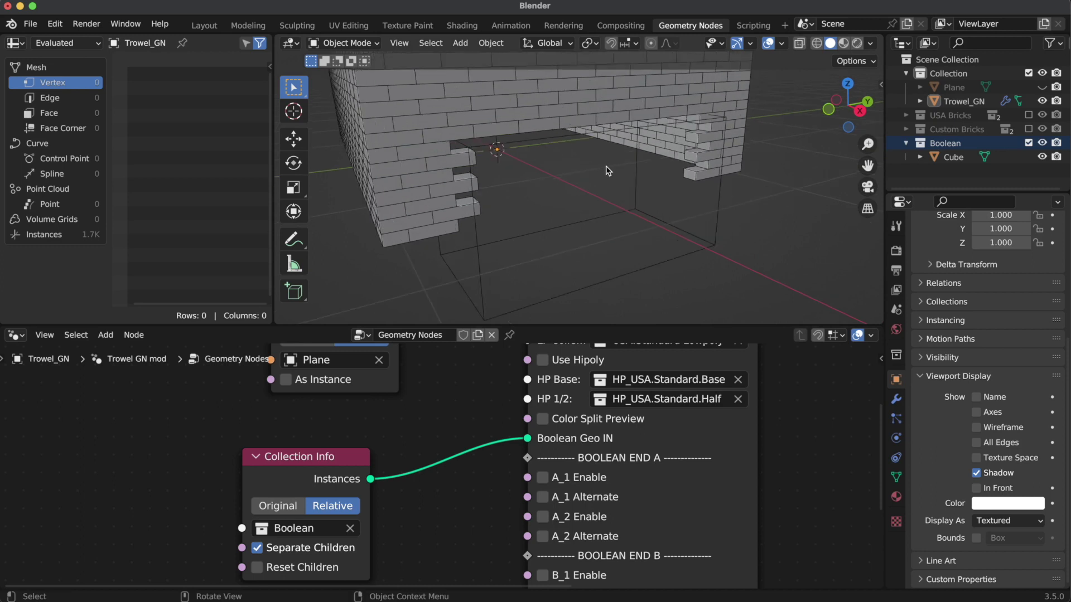
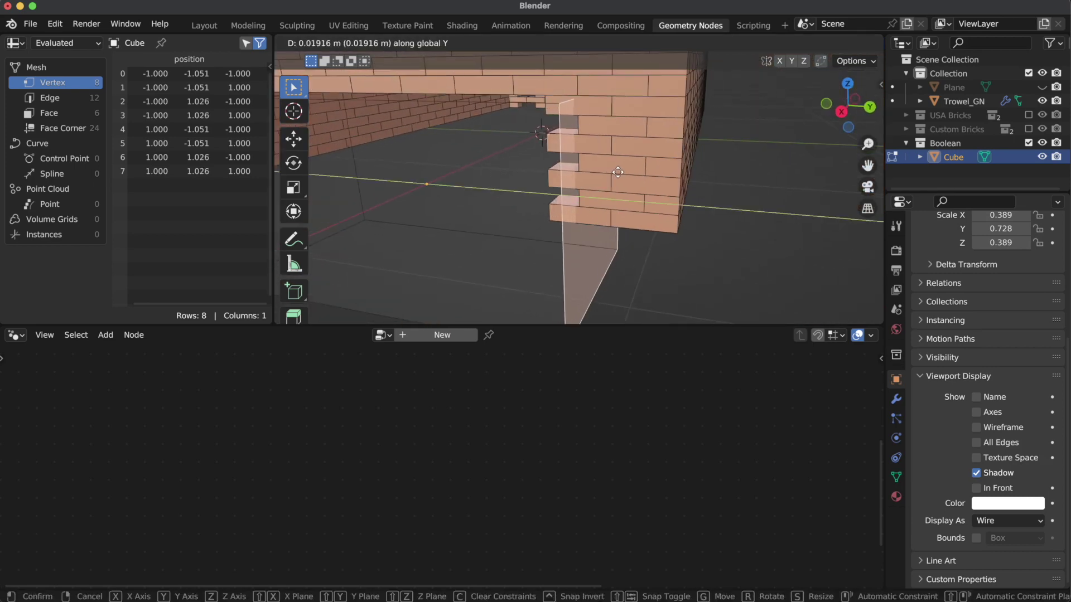
# Fit the cube's end faces to the brick joints at about -1.053 and 1.044 along Y, with the Plane shown, and return to Object Mode.
pyautogui.click(621, 172)
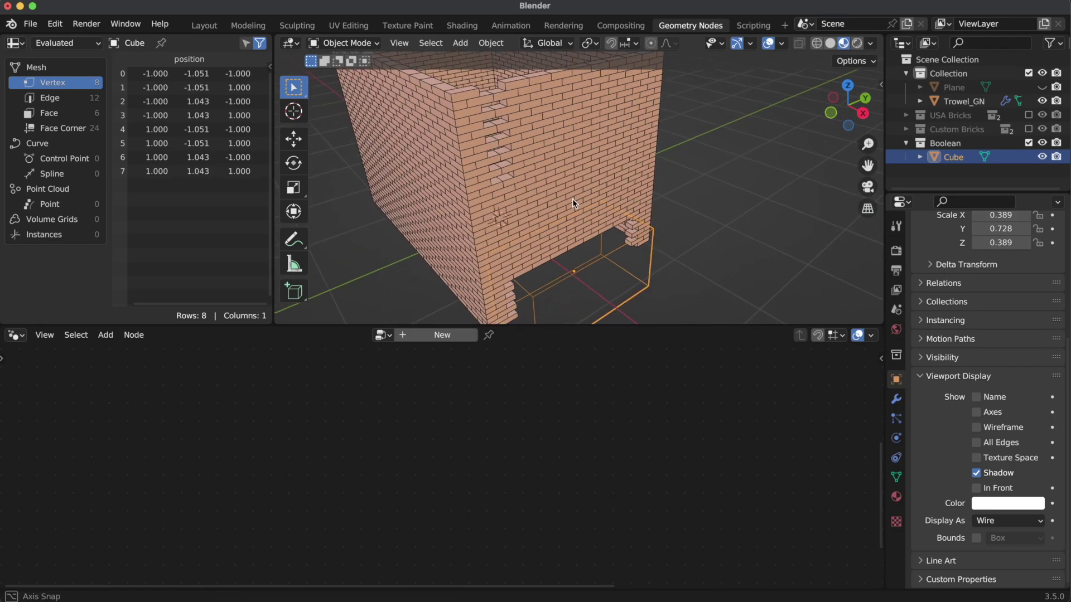
pyautogui.click(1041, 88)
pyautogui.moveTo(765, 148); pyautogui.dragTo(572, 190, button='middle')
pyautogui.press('Tab')
pyautogui.moveTo(597, 132); pyautogui.dragTo(397, 161, button='middle')
pyautogui.click(754, 182)
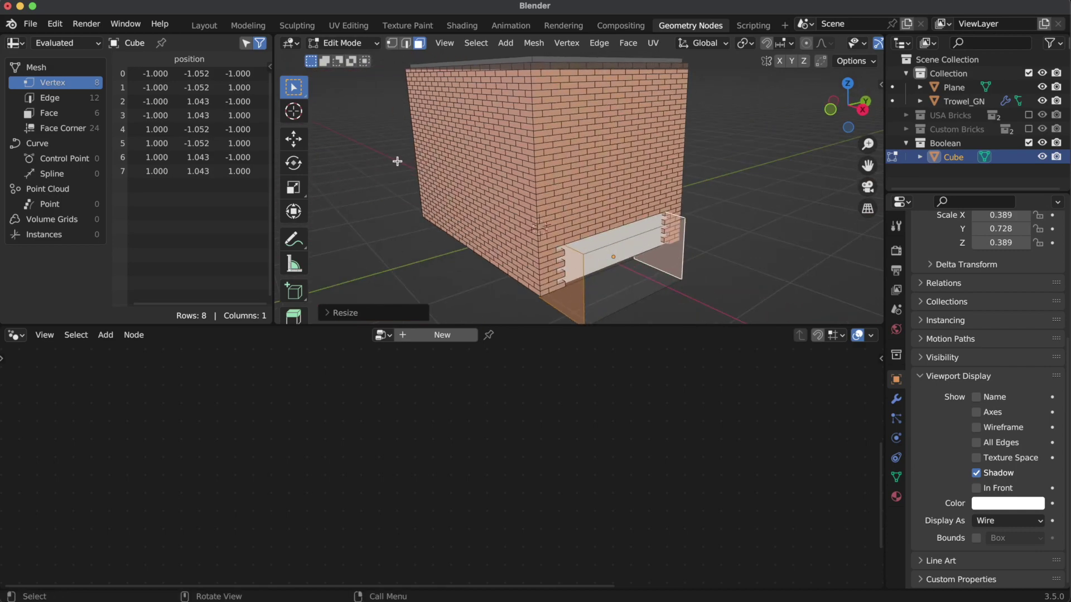
pyautogui.moveTo(641, 189); pyautogui.dragTo(591, 184, button='middle')
pyautogui.click(738, 208)
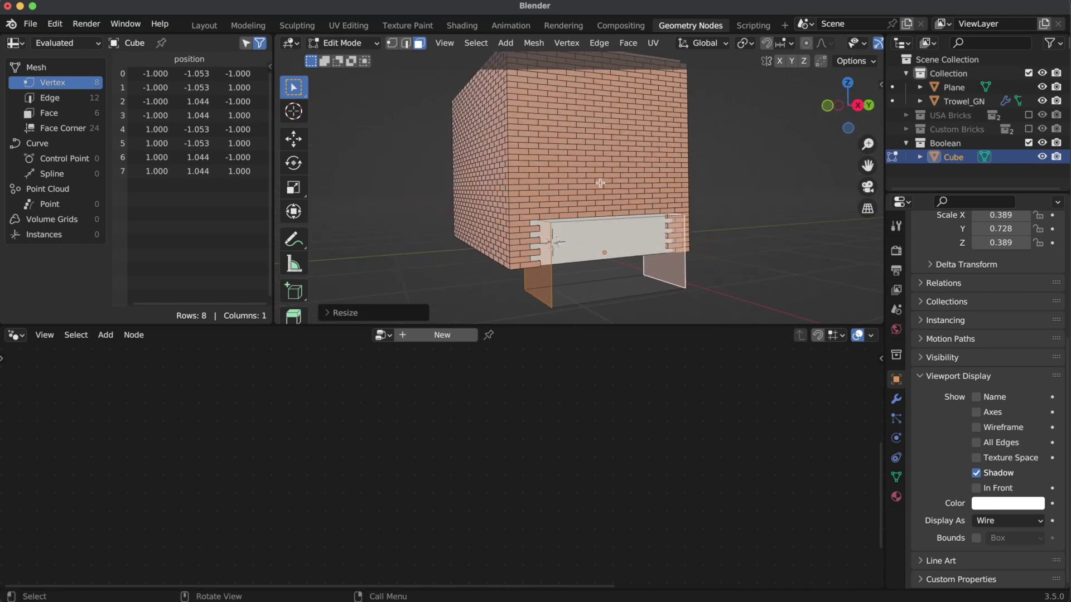
pyautogui.press('Tab')
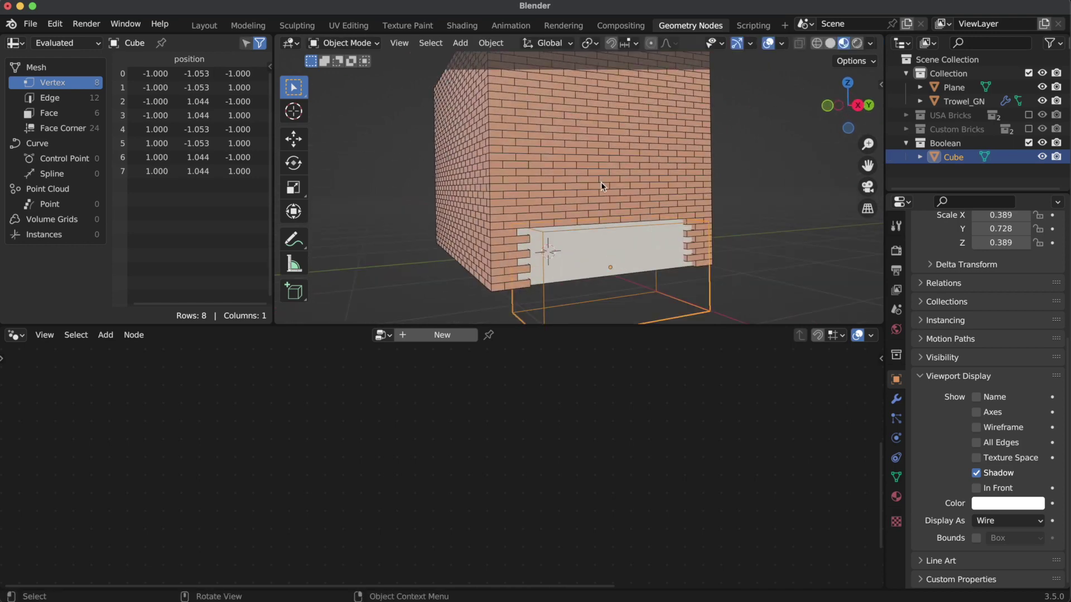
# Hide the Plane and select the Trowel_GN wall to show its Boolean End settings.
pyautogui.click(1042, 87)
pyautogui.click(972, 103)
pyautogui.click(786, 181)
pyautogui.keyDown('shift'); pyautogui.moveTo(592, 245); pyautogui.dragTo(558, 182, button='middle'); pyautogui.keyUp('shift')
pyautogui.scroll(3, 550, 179)
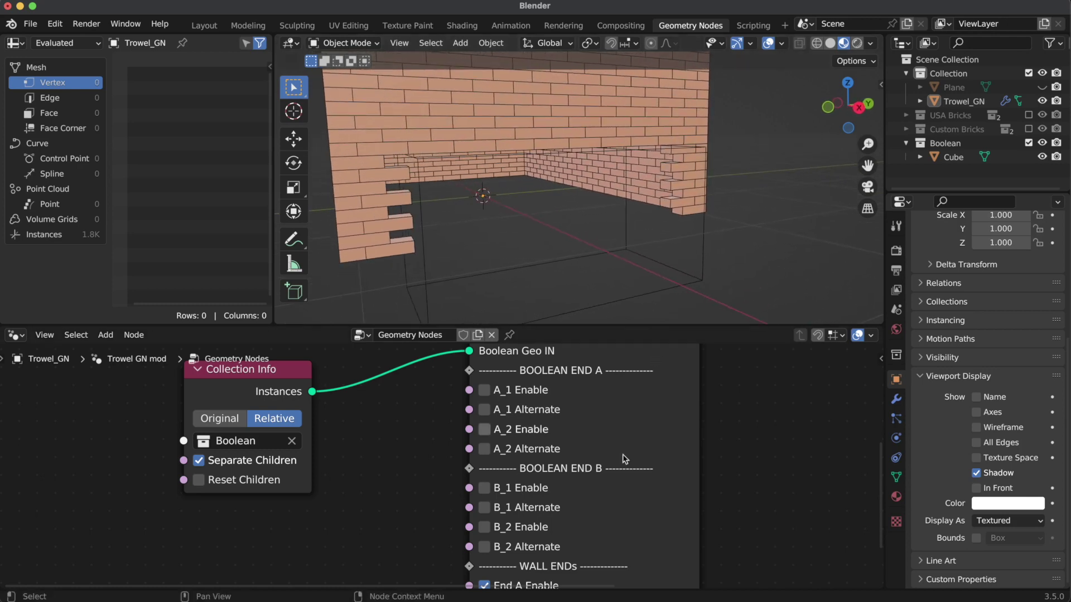
# Turn on B_1 Enable, B_1 Alternate and B_2 Enable for Boolean End B on the Running Bond node.
pyautogui.scroll(-3, 600, 446)
pyautogui.moveTo(693, 192); pyautogui.dragTo(648, 181, button='middle')
pyautogui.scroll(1, 648, 181)
pyautogui.moveTo(692, 140); pyautogui.dragTo(607, 163, button='middle')
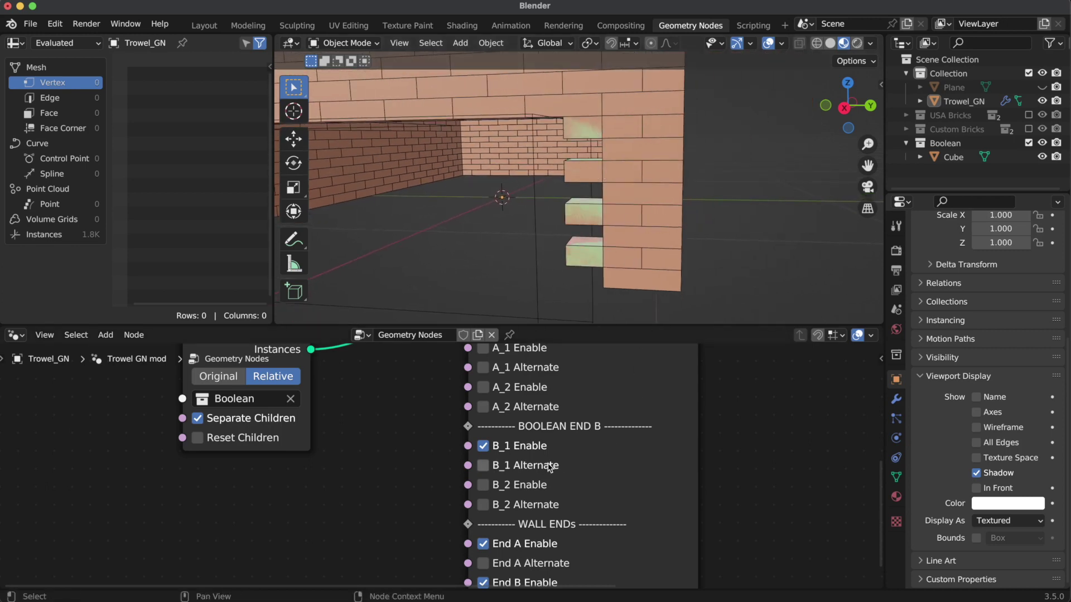
pyautogui.moveTo(424, 209); pyautogui.dragTo(617, 199, button='middle')
pyautogui.scroll(2, 489, 206)
pyautogui.scroll(-6, 643, 175)
# Duplicate the boolean cube and place the copy across the base of the room's long front wall.
pyautogui.click(644, 258)
pyautogui.moveTo(643, 258); pyautogui.dragTo(660, 224, button='middle')
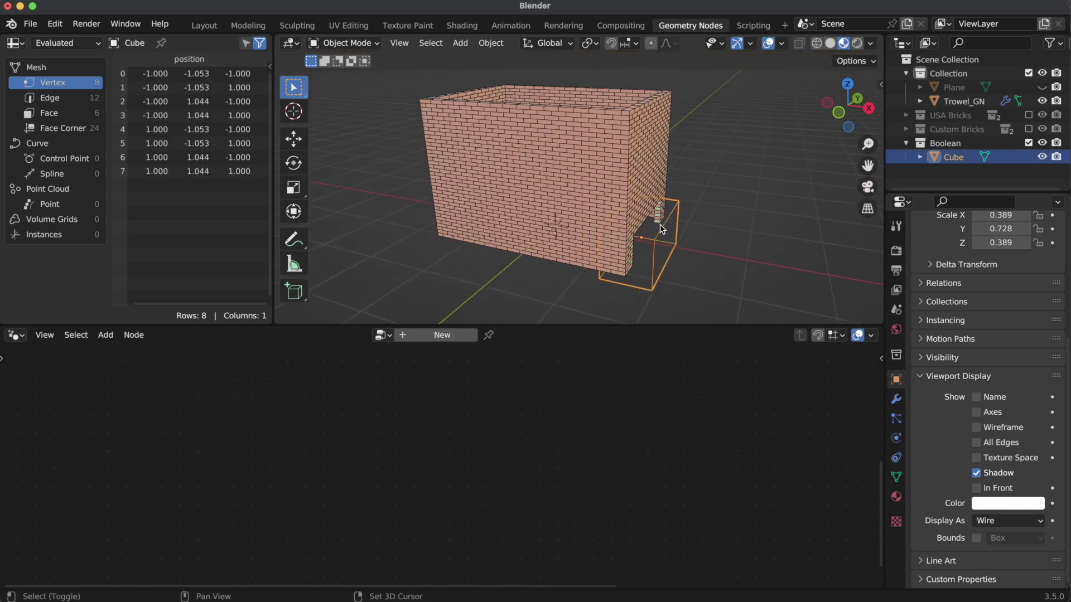
pyautogui.hotkey('shift', 'd')
pyautogui.press('x')
pyautogui.press('Escape')
pyautogui.press('g')
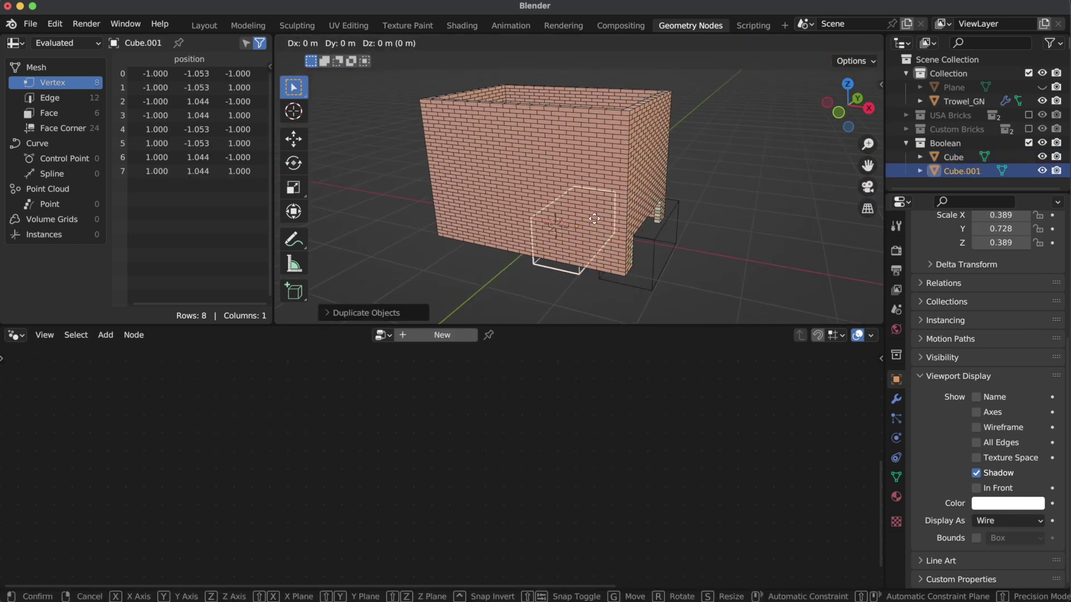
pyautogui.click(574, 232)
# Raise the duplicated cube's top face along Z to about 4.579 to form a door-height opening.
pyautogui.press('Tab')
pyautogui.click(555, 231)
pyautogui.press('g')
pyautogui.press('z')
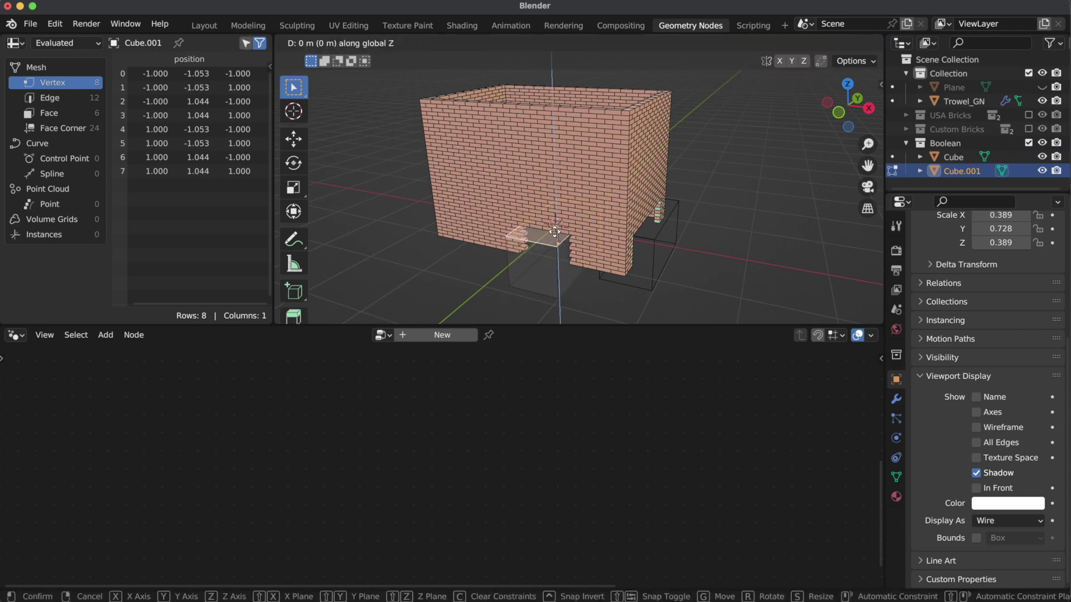
pyautogui.click(560, 138)
# Move the door cutter's side faces along X to about 2.038 and -0.851 to fit the brick joints.
pyautogui.scroll(4, 585, 173)
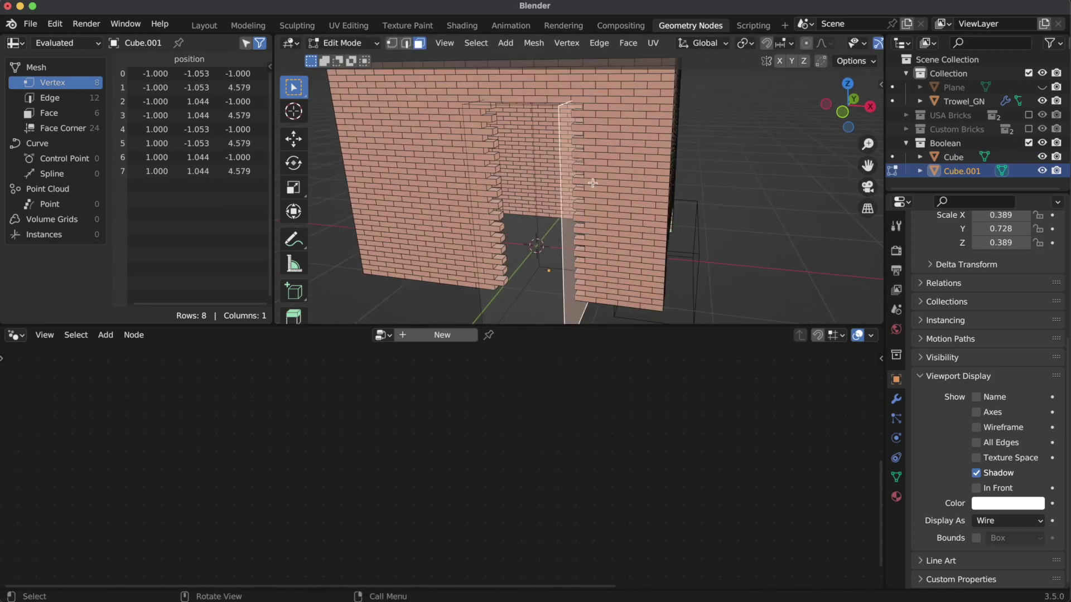
pyautogui.press('g')
pyautogui.press('x')
pyautogui.click(563, 178)
pyautogui.scroll(5, 534, 173)
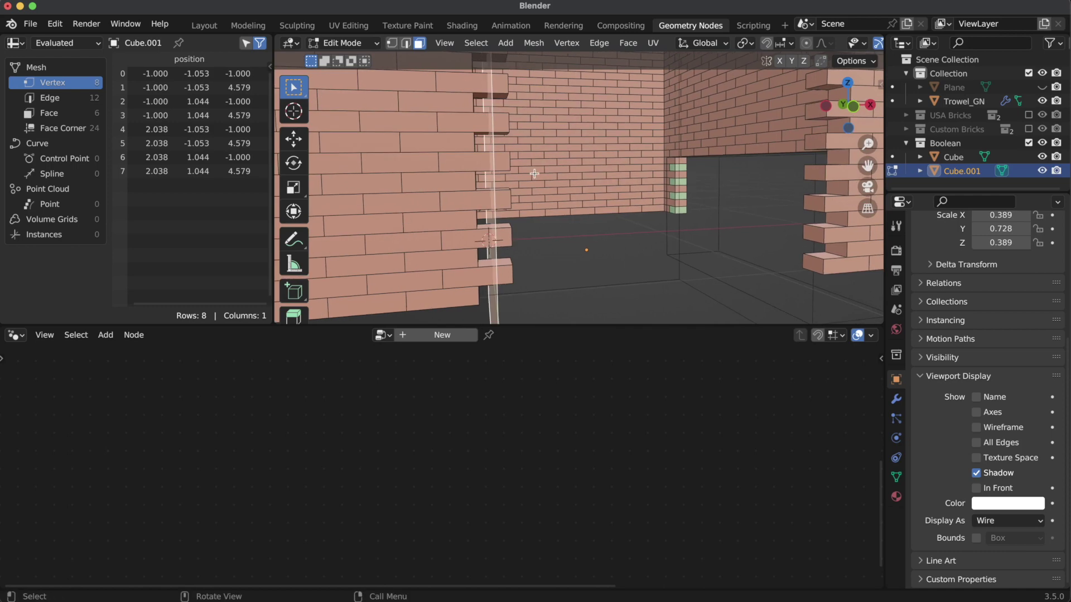
pyautogui.press('g')
pyautogui.press('x')
pyautogui.click(550, 175)
pyautogui.scroll(-8, 550, 175)
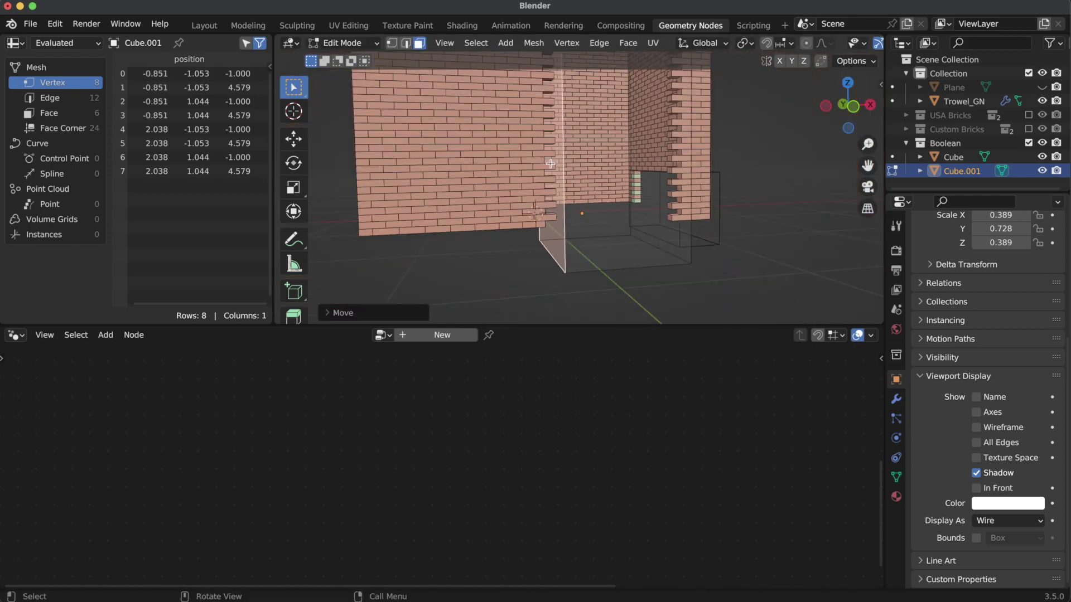
# Select the Trowel_GN wall in Object Mode and turn on A_1 Enable and A_2 Enable for Boolean End A.
pyautogui.click(666, 162)
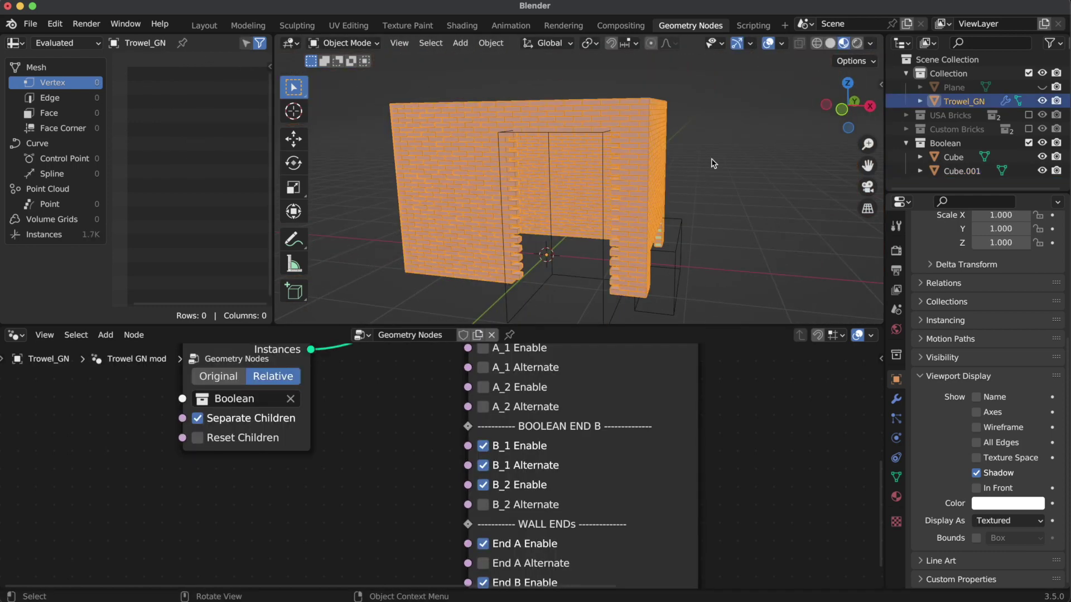
pyautogui.click(701, 187)
pyautogui.moveTo(583, 376); pyautogui.dragTo(550, 428, button='middle')
pyautogui.scroll(1, 586, 418)
pyautogui.moveTo(673, 208); pyautogui.dragTo(541, 210, button='middle')
pyautogui.keyDown('shift'); pyautogui.moveTo(608, 220); pyautogui.dragTo(460, 184, button='middle'); pyautogui.keyUp('shift')
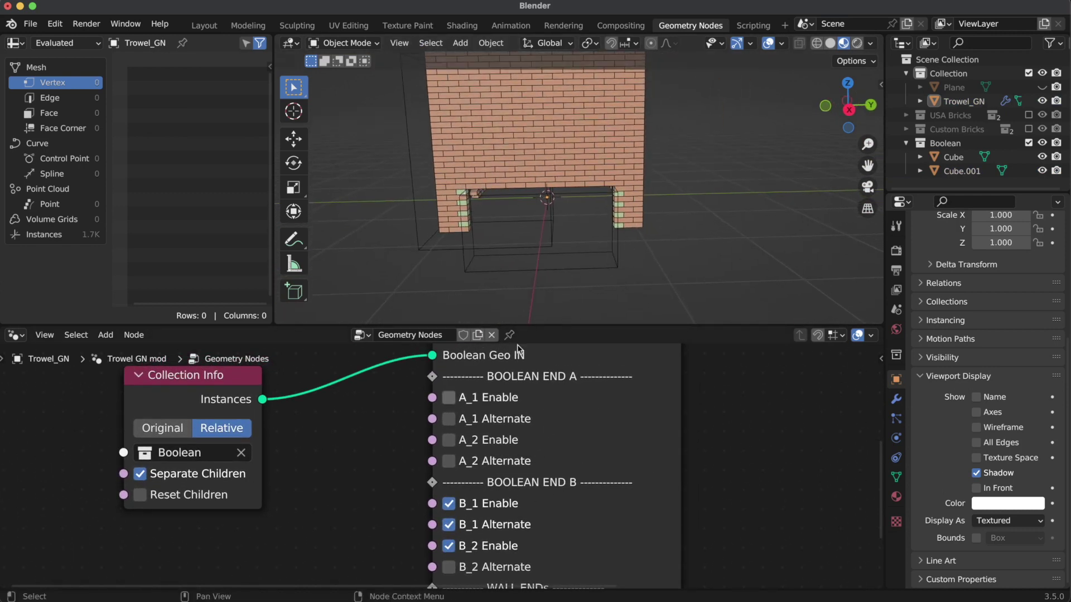
pyautogui.moveTo(552, 167); pyautogui.dragTo(583, 119, button='middle')
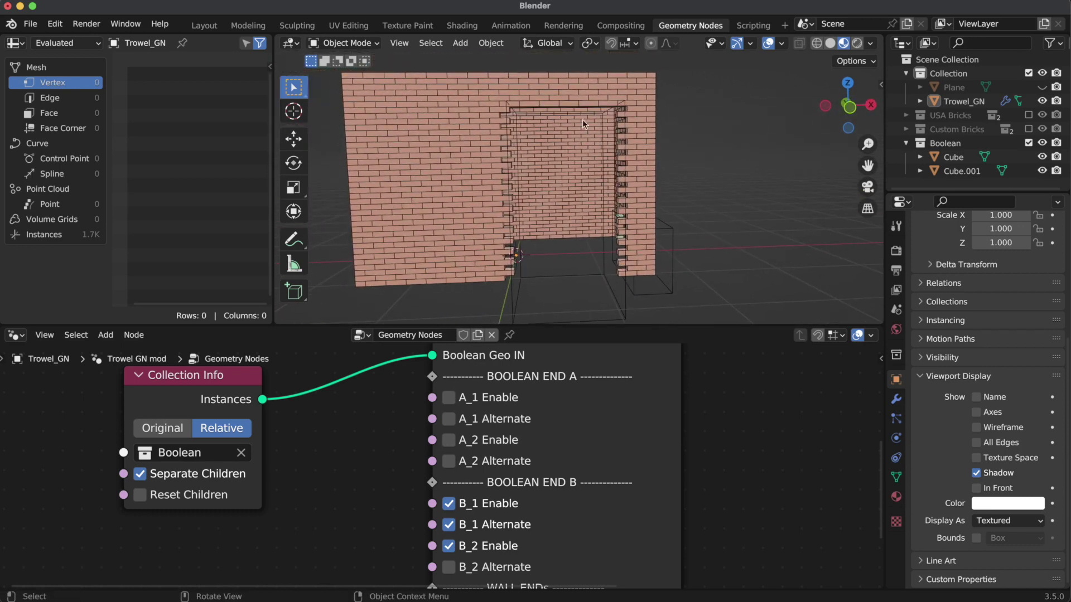
pyautogui.moveTo(557, 407); pyautogui.dragTo(570, 442, button='middle')
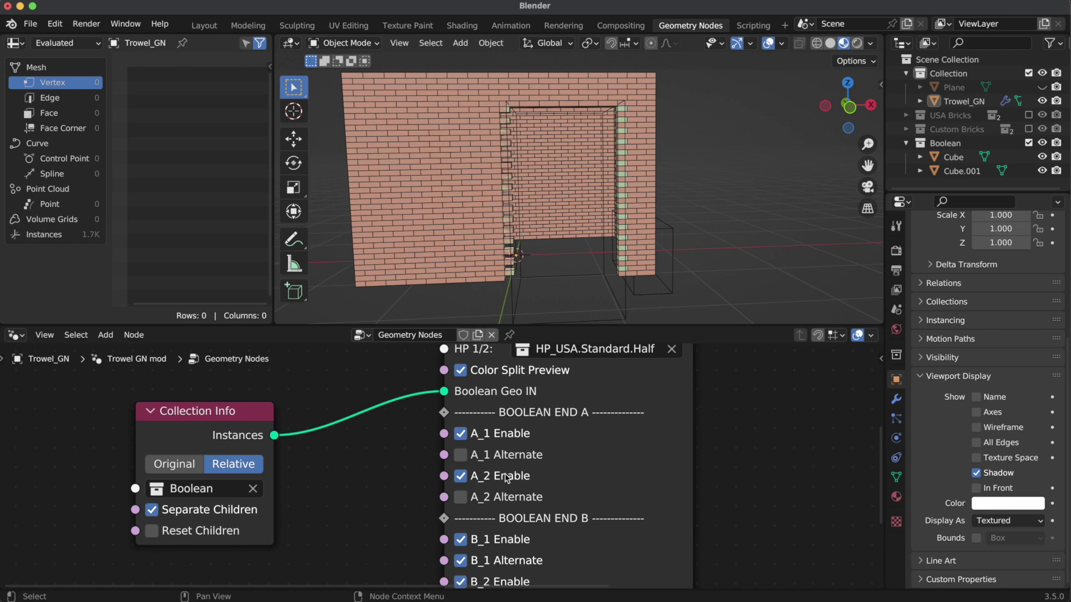
# Turn on Use Hipoly for the Running Bond node and switch the viewport to solid shading.
pyautogui.moveTo(605, 199); pyautogui.dragTo(557, 189, button='middle')
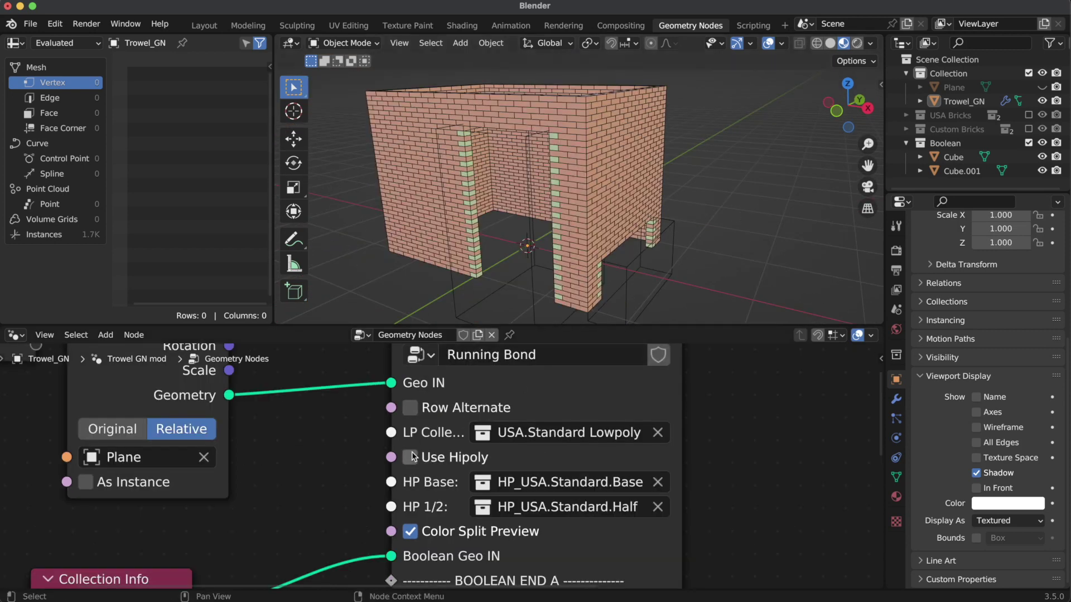
pyautogui.click(411, 457)
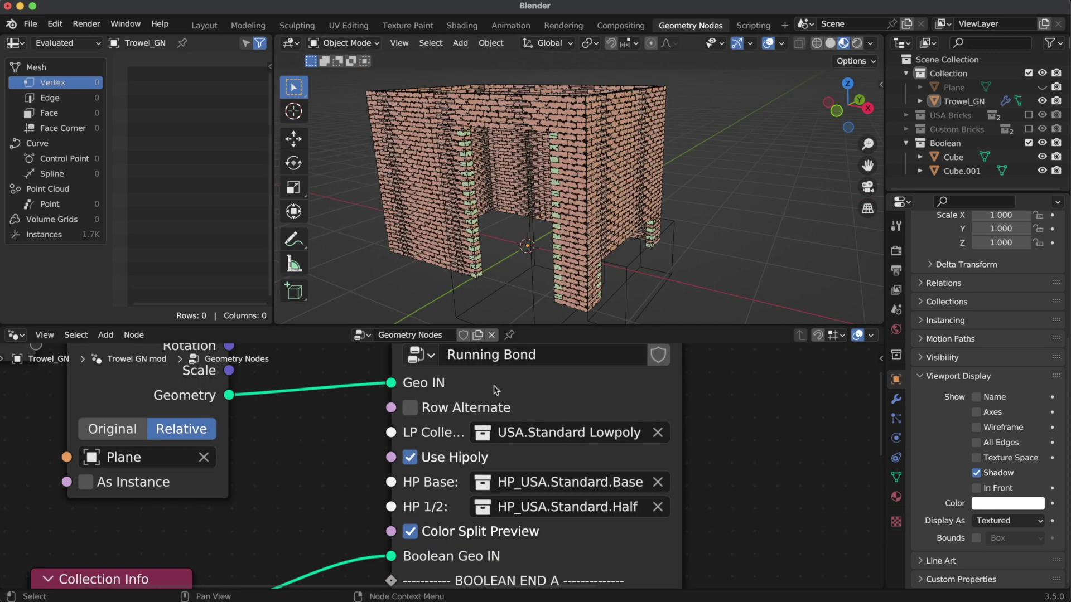
pyautogui.click(697, 169)
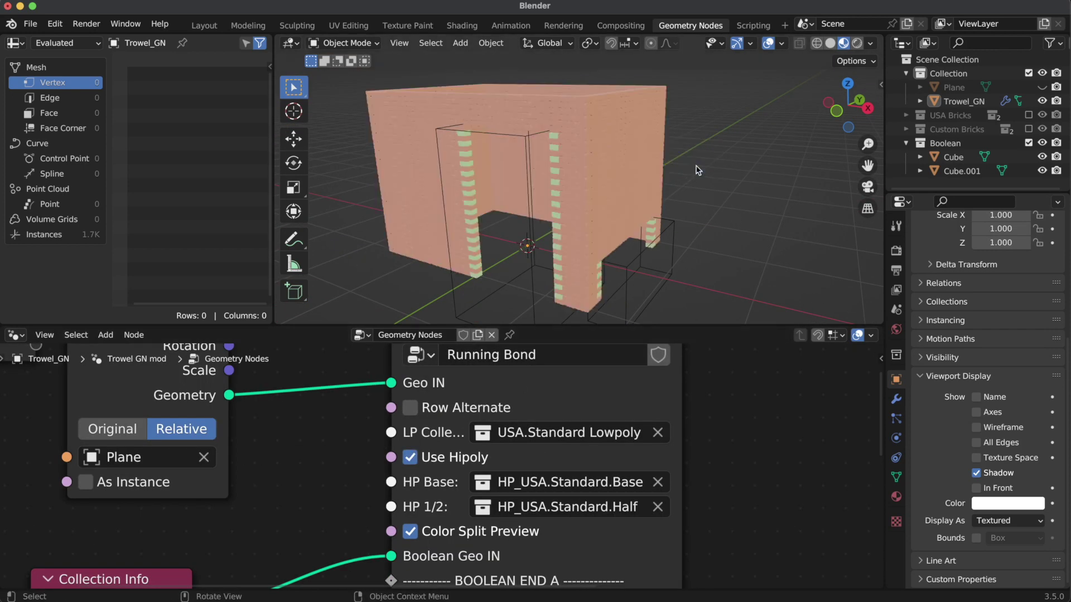
pyautogui.click(831, 44)
# Compare the low-poly and high-poly bricks up close by turning Use Hipoly off and back on.
pyautogui.scroll(5, 524, 174)
pyautogui.moveTo(524, 174)
pyautogui.mouseDown(button='middle')
pyautogui.moveTo(660, 172)
pyautogui.moveTo(554, 184)
pyautogui.moveTo(566, 183)
pyautogui.mouseUp(button='middle')
pyautogui.scroll(3, 624, 176)
pyautogui.click(471, 456)
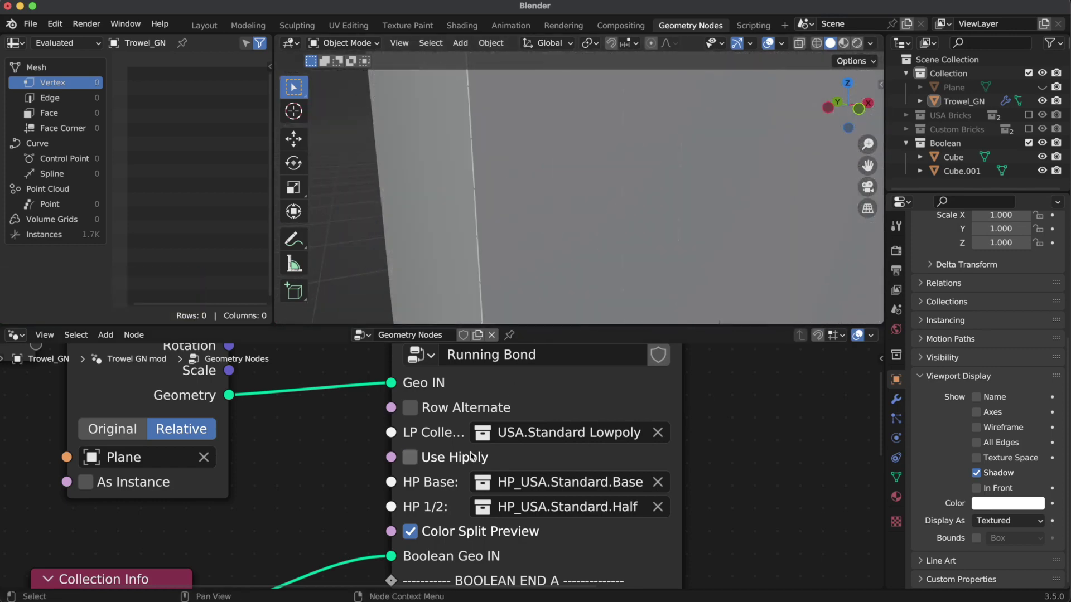
pyautogui.click(471, 456)
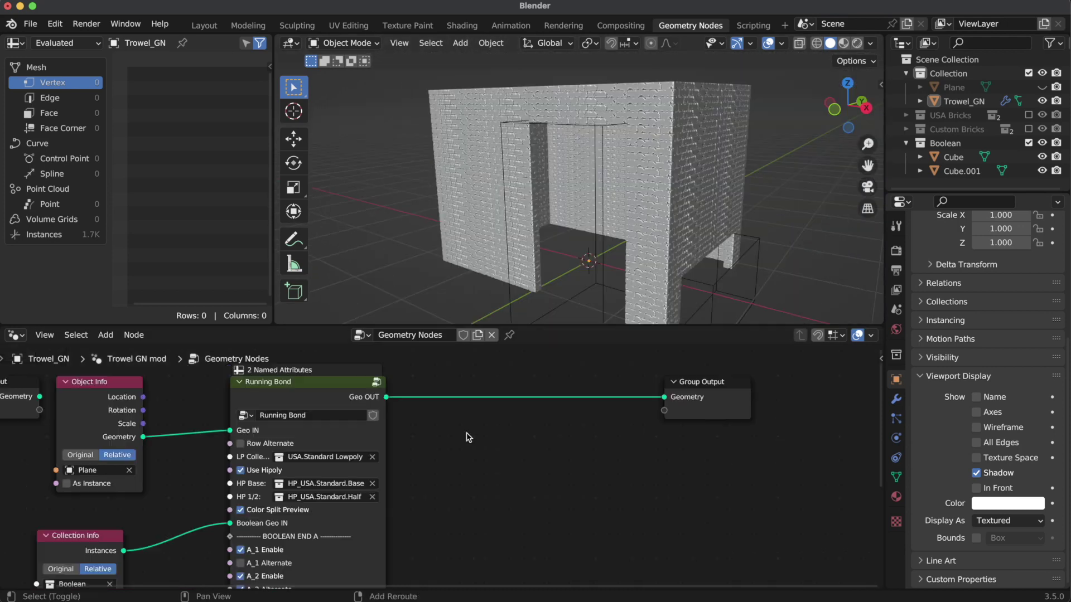
# Add Trowel's 180 degree randomizer modifier node between the Running Bond node and the Group Output.
pyautogui.hotkey('shift', 'a')
pyautogui.moveTo(468, 580)
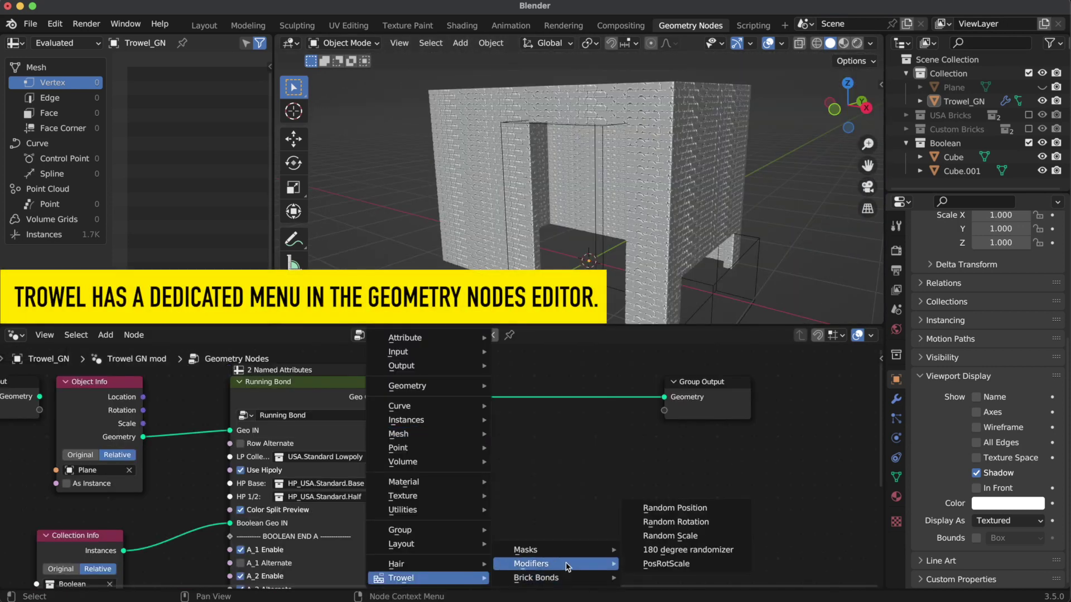
pyautogui.click(732, 552)
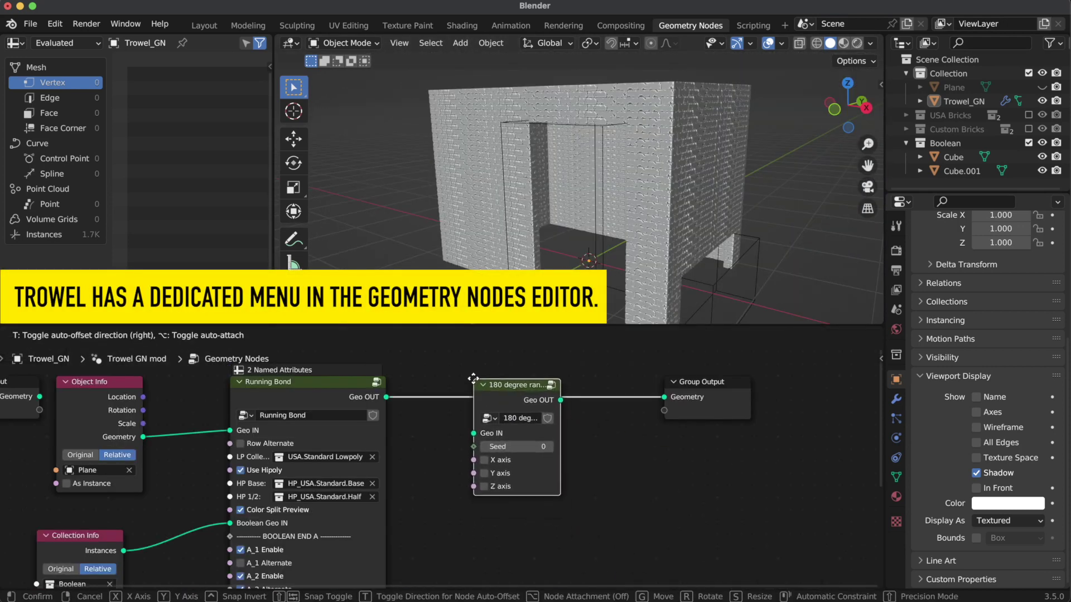
pyautogui.click(519, 424)
# Enable the X axis and Z axis on the 180 degree randomizer node to vary the bricks' orientation.
pyautogui.scroll(2, 449, 468)
pyautogui.moveTo(458, 230); pyautogui.dragTo(574, 184, button='middle')
pyautogui.scroll(5, 569, 177)
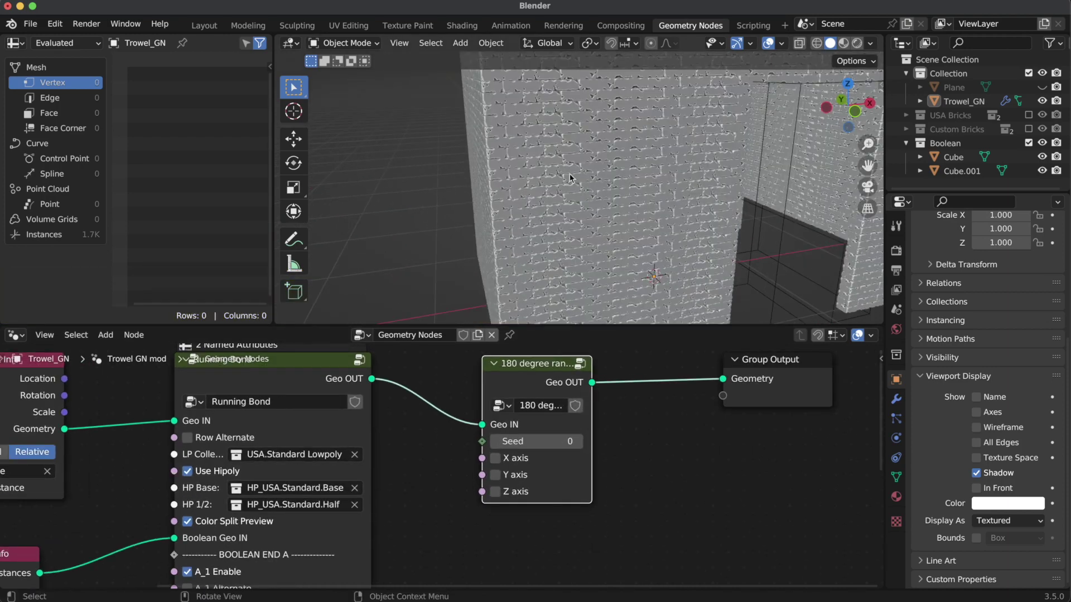
pyautogui.scroll(5, 624, 234)
pyautogui.moveTo(624, 234); pyautogui.dragTo(608, 223, button='middle')
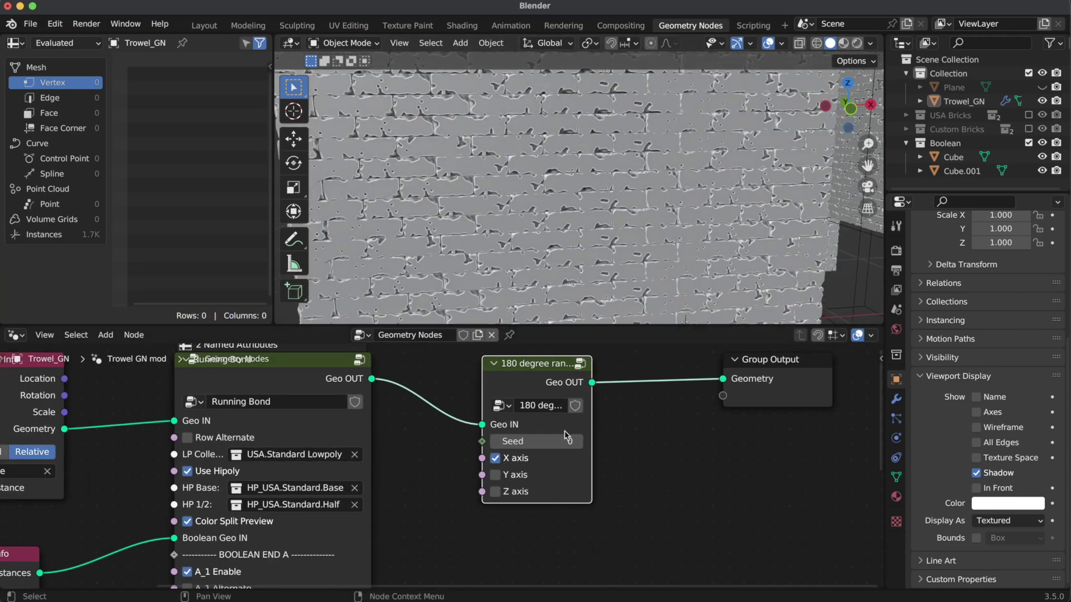
pyautogui.click(496, 492)
# Duplicate the 180 degree randomizer node into the link before the Group Output and set the copy's seed to 1.
pyautogui.hotkey('shift', 'd')
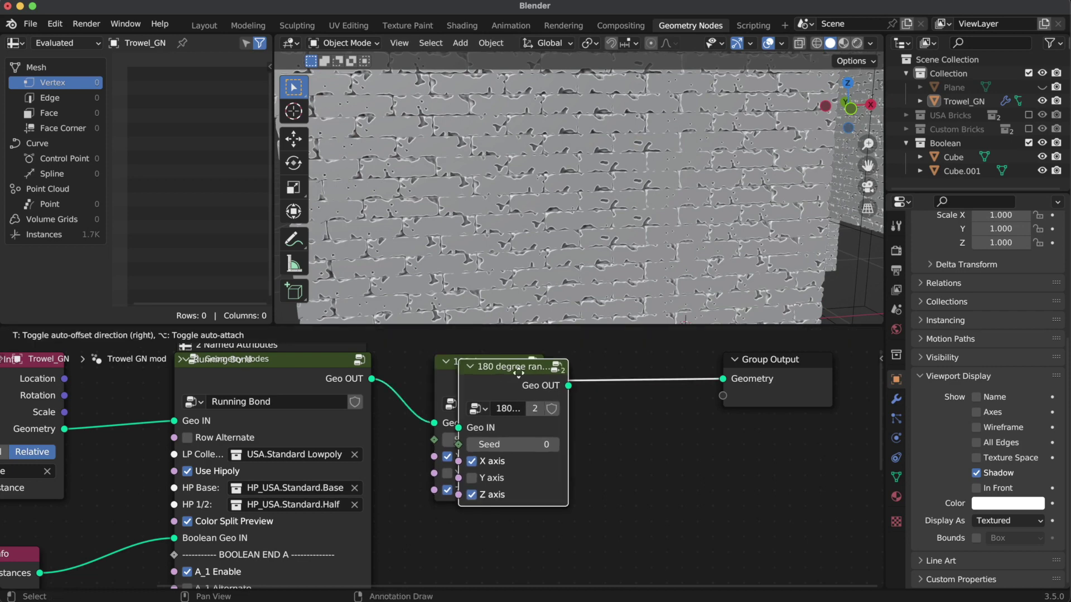
pyautogui.click(648, 444)
pyautogui.click(704, 514)
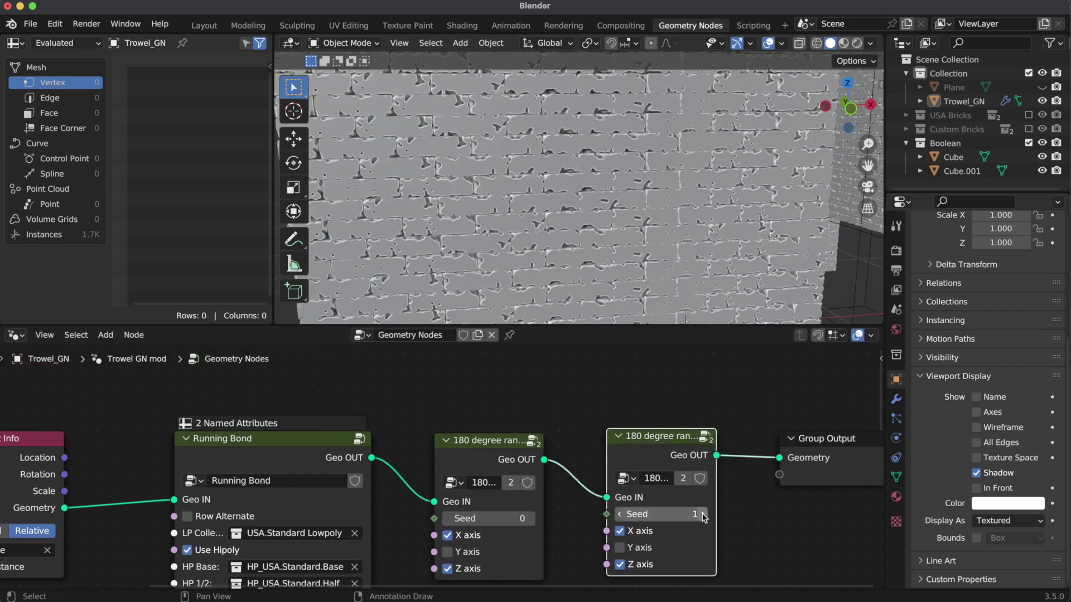
# Turn off the X and Z axes and enable the Y axis on the duplicated 180 degree randomizer node.
pyautogui.click(619, 531)
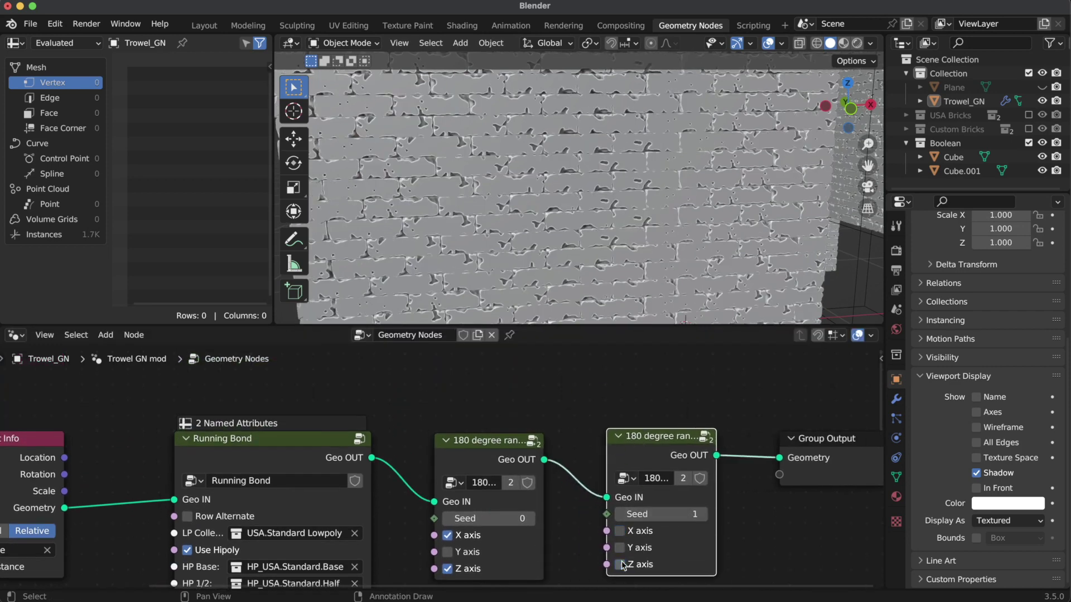
pyautogui.click(620, 548)
pyautogui.click(620, 564)
pyautogui.moveTo(603, 176)
pyautogui.mouseDown(button='middle')
pyautogui.moveTo(643, 193)
pyautogui.moveTo(582, 168)
pyautogui.moveTo(586, 178)
pyautogui.mouseUp(button='middle')
pyautogui.scroll(-2, 582, 168)
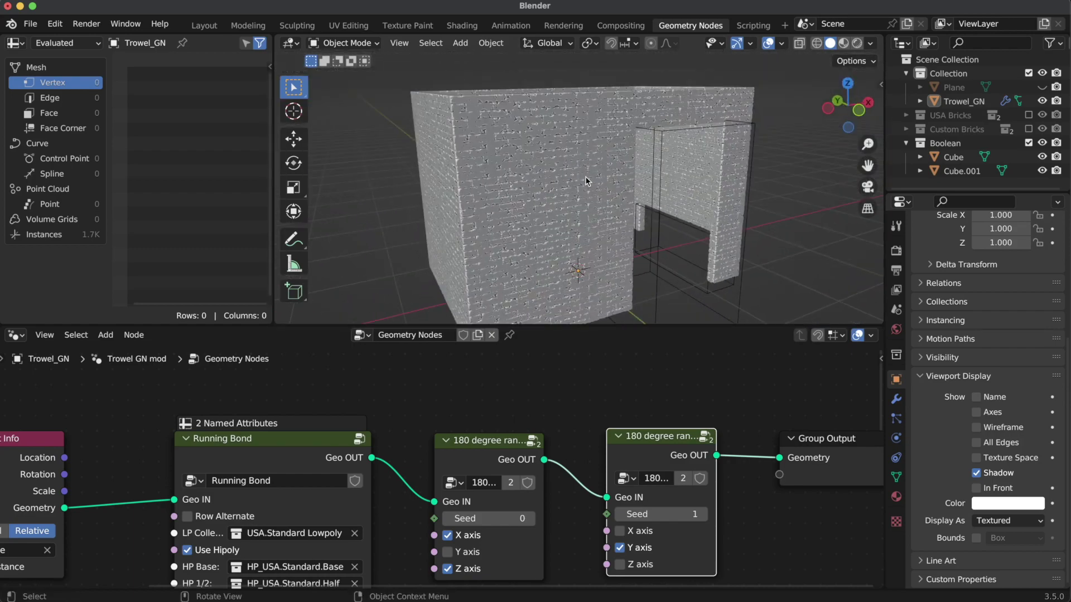
# Tidy the spacing of the two randomizer nodes and turn off Use Hipoly on the Running Bond node.
pyautogui.moveTo(518, 407); pyautogui.dragTo(521, 384, button='middle')
pyautogui.moveTo(491, 425); pyautogui.dragTo(539, 423)
pyautogui.click(428, 477)
pyautogui.moveTo(398, 461); pyautogui.dragTo(522, 427, button='middle')
pyautogui.click(314, 495)
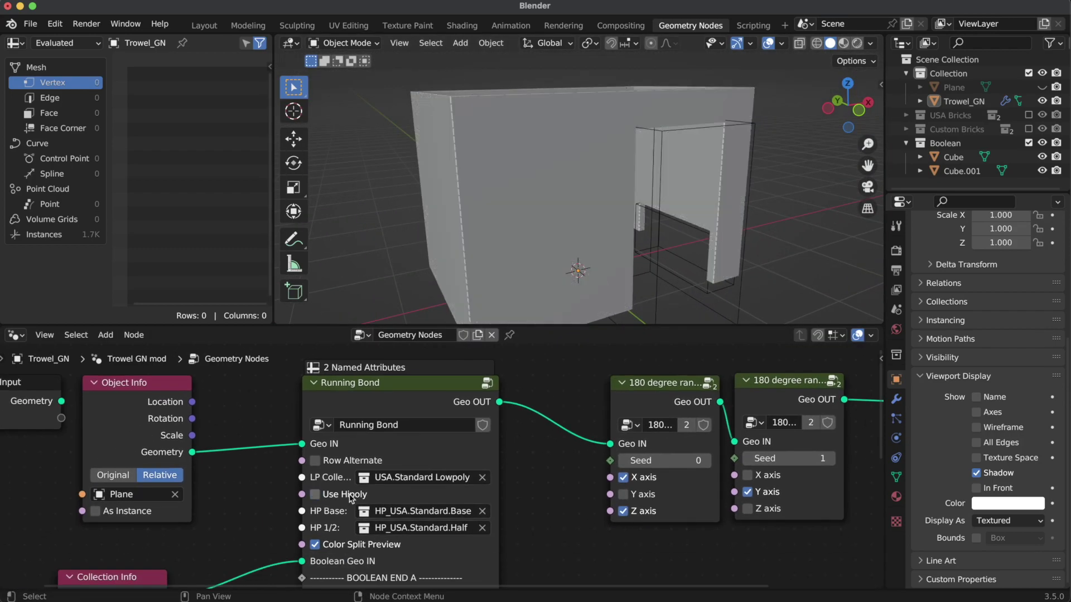
pyautogui.click(556, 202)
pyautogui.moveTo(565, 201); pyautogui.dragTo(608, 224, button='middle')
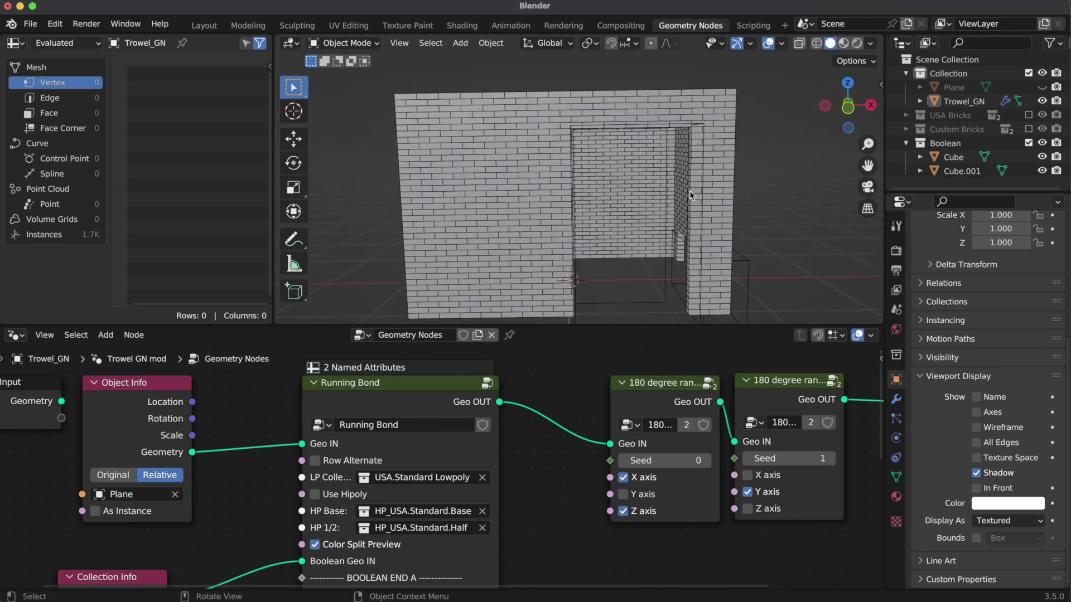
# Set Trowel's collections to Custom.MyBrick Lowpoly and Custom.MyBrick Hipoly, and sync them to the Running Bond node.
pyautogui.press('n')
pyautogui.click(875, 217)
pyautogui.click(906, 129)
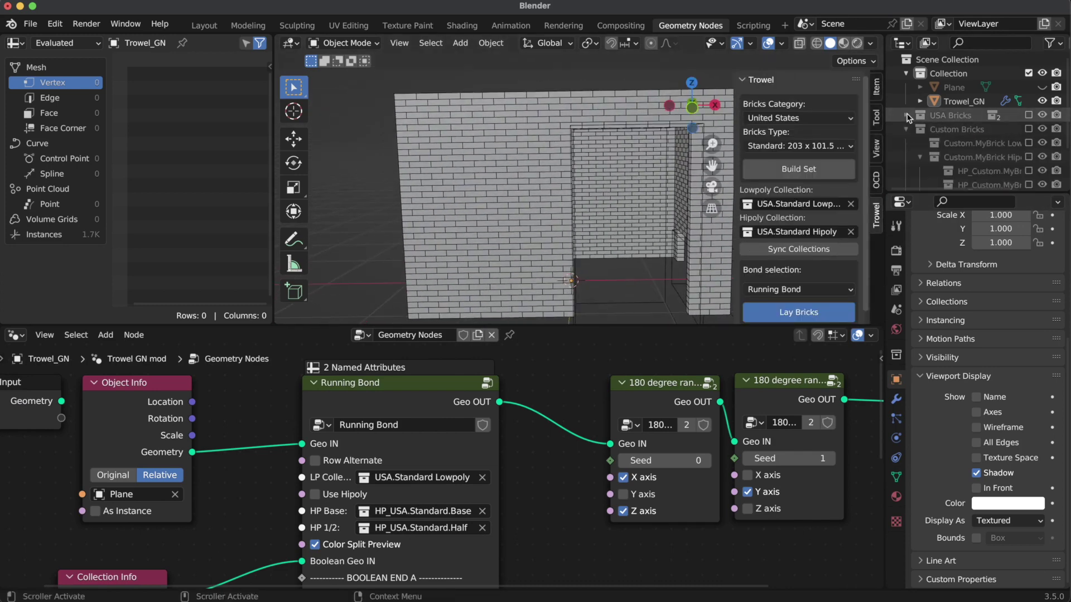
pyautogui.click(919, 142)
pyautogui.scroll(-2, 926, 148)
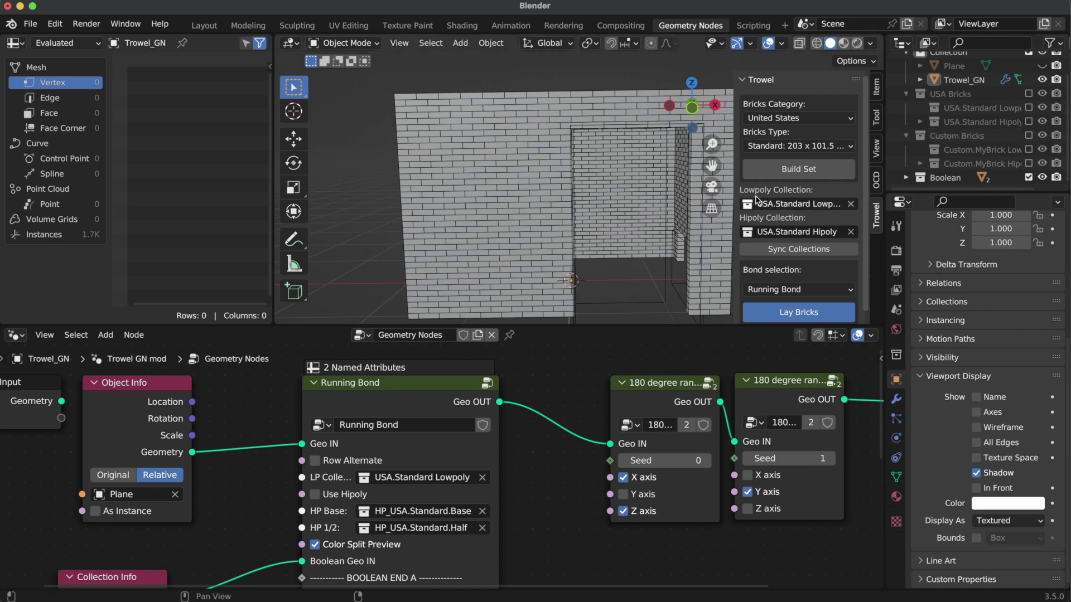
pyautogui.moveTo(734, 198); pyautogui.dragTo(693, 206)
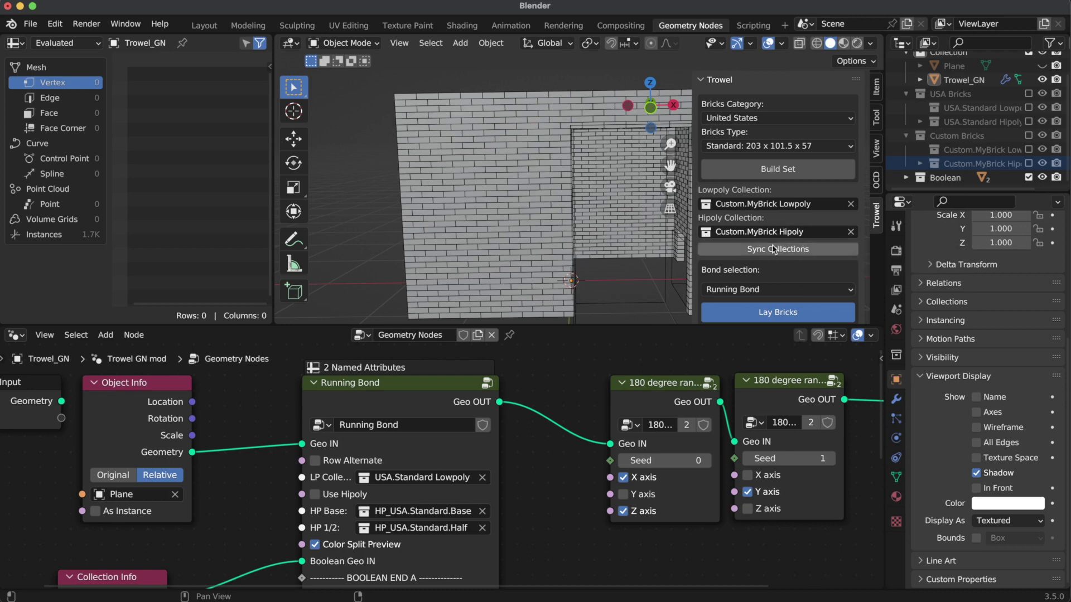
pyautogui.scroll(3, 514, 485)
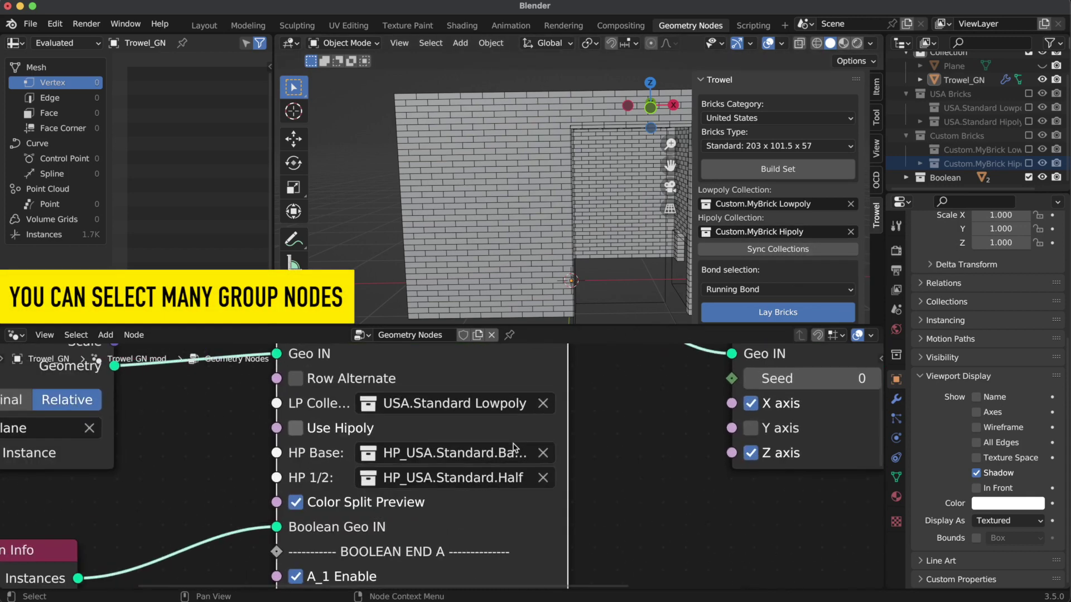
pyautogui.click(780, 250)
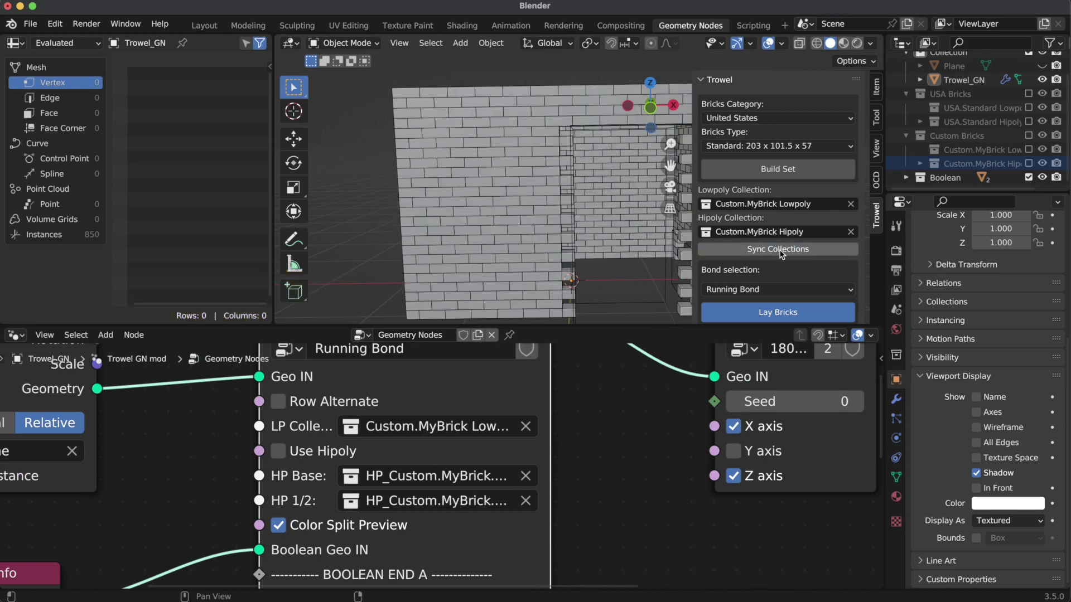
# Edit the doorway boolean cube and move its negative X side face along the X axis to adjust the brick cut.
pyautogui.moveTo(568, 169); pyautogui.dragTo(501, 167, button='middle')
pyautogui.click(523, 296)
pyautogui.press('Tab')
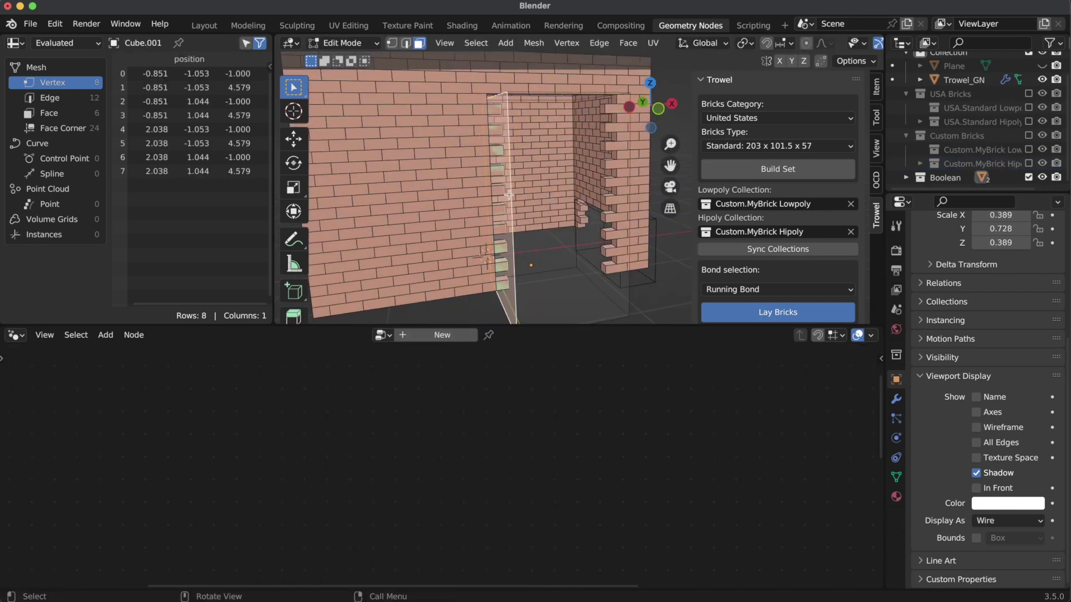
pyautogui.scroll(1, 506, 194)
pyautogui.click(507, 194)
pyautogui.press('g')
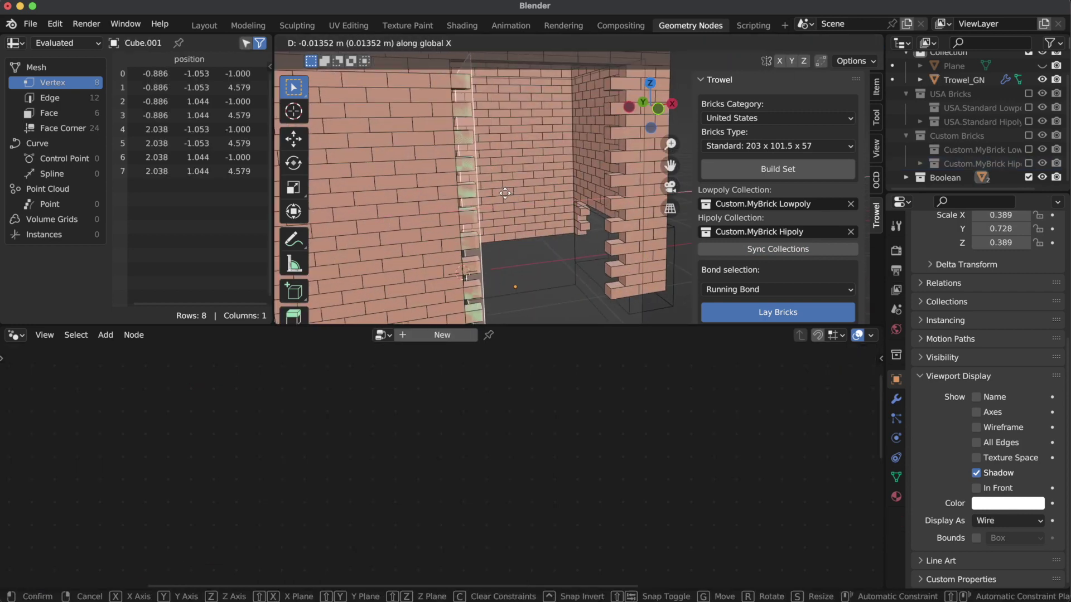
pyautogui.click(510, 194)
# Move the doorway cube's opposite, positive X side face along the X axis to fit the bricks and leave edit mode.
pyautogui.click(446, 207)
pyautogui.moveTo(511, 194); pyautogui.dragTo(527, 214, button='middle')
pyautogui.press('g')
pyautogui.press('x')
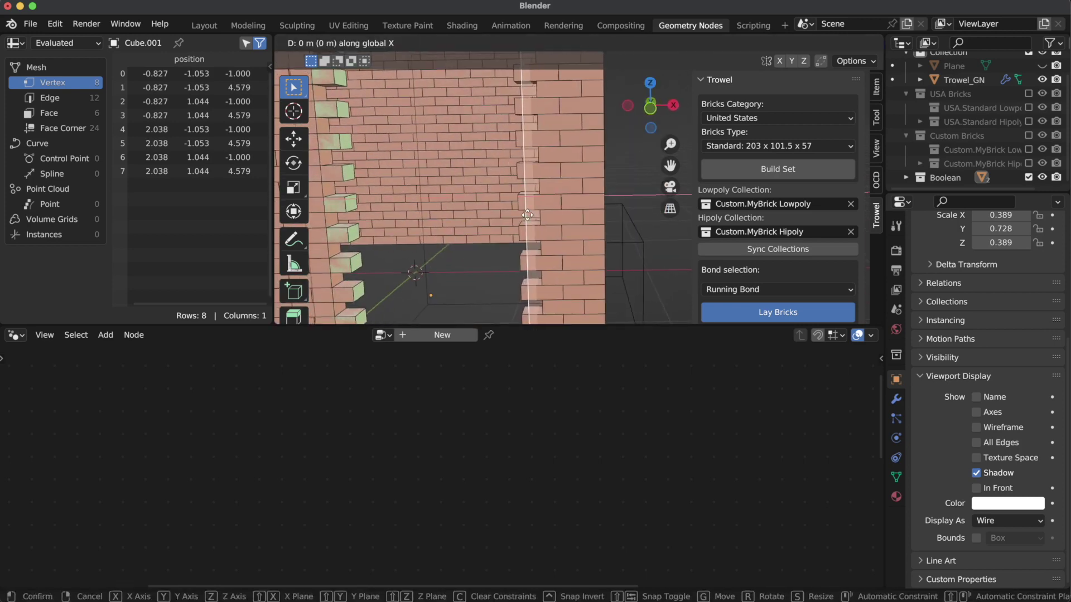
pyautogui.click(533, 216)
pyautogui.press('Tab')
pyautogui.scroll(-3, 533, 216)
# Select the brick wall and examine the Boolean End A and B options on its Running Bond node.
pyautogui.click(584, 159)
pyautogui.hotkey('alt', 'a')
pyautogui.moveTo(532, 580); pyautogui.dragTo(534, 401, button='middle')
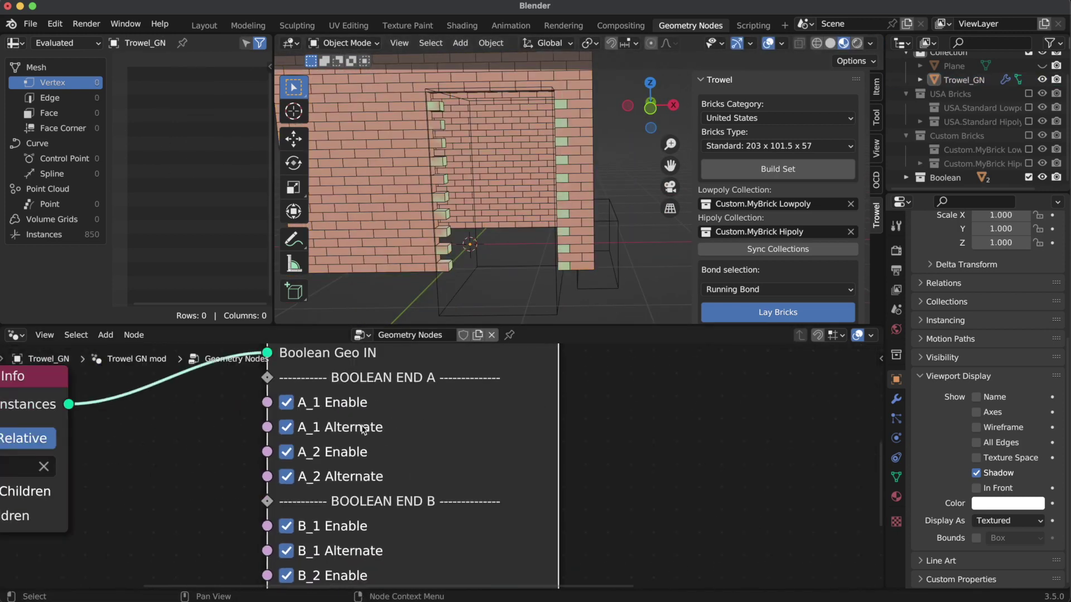
# Edit the smaller boolean cube of the side wall opening and move its negative Y side face along the Y axis.
pyautogui.moveTo(550, 184); pyautogui.dragTo(501, 196, button='middle')
pyautogui.click(576, 289)
pyautogui.press('Tab')
pyautogui.scroll(1, 511, 213)
pyautogui.click(432, 239)
pyautogui.scroll(2, 458, 218)
pyautogui.press('g')
pyautogui.press('y')
pyautogui.click(513, 195)
# Move the side opening cube's positive Y face about 0.04 m in the negative Y direction.
pyautogui.click(607, 215)
pyautogui.moveTo(608, 215); pyautogui.dragTo(578, 210, button='middle')
pyautogui.press('g')
pyautogui.press('y')
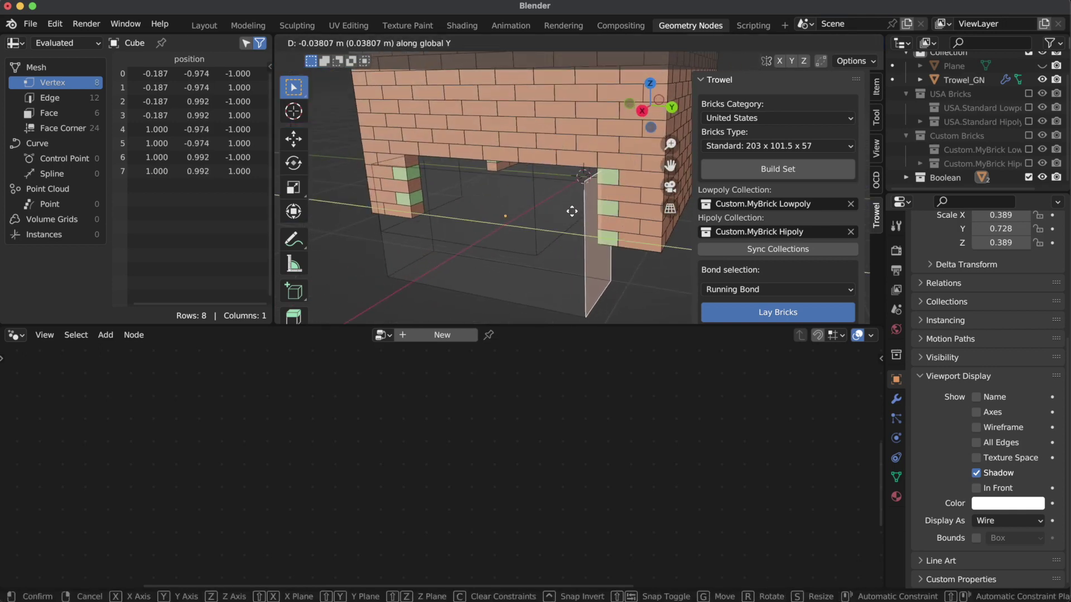
pyautogui.click(570, 210)
# Leave edit mode, maximize the 3D viewport and examine the whole brick room with both openings.
pyautogui.scroll(-4, 535, 184)
pyautogui.moveTo(491, 167); pyautogui.dragTo(572, 143, button='middle')
pyautogui.press('Tab')
pyautogui.hotkey('ctrl', 'space')
pyautogui.moveTo(468, 283)
pyautogui.mouseDown(button='middle')
pyautogui.moveTo(556, 258)
pyautogui.moveTo(604, 289)
pyautogui.moveTo(466, 280)
pyautogui.moveTo(570, 303)
pyautogui.moveTo(600, 297)
pyautogui.moveTo(476, 291)
pyautogui.mouseUp(button='middle')
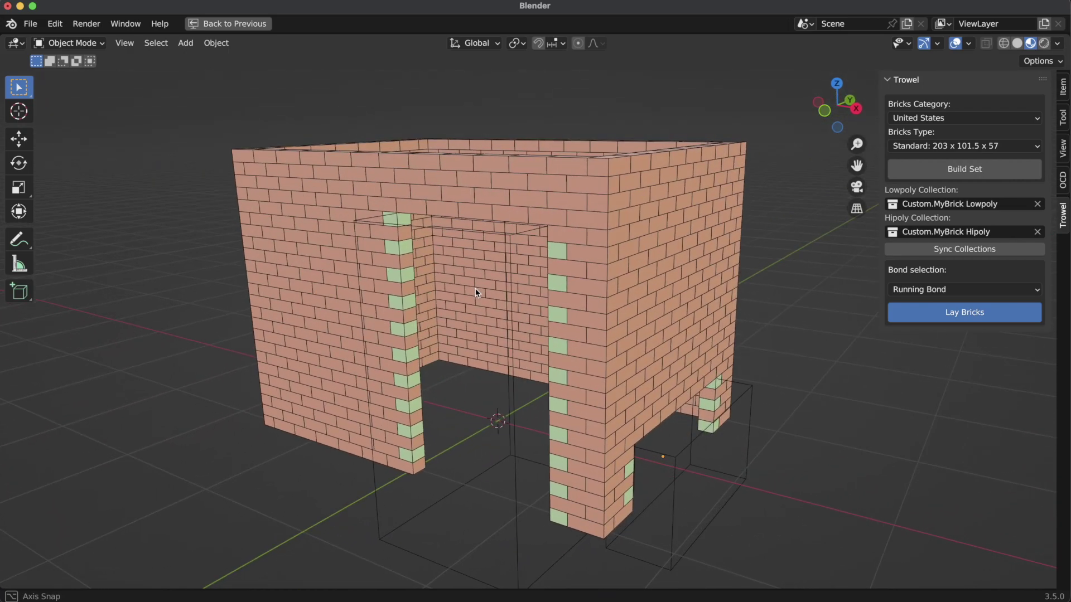